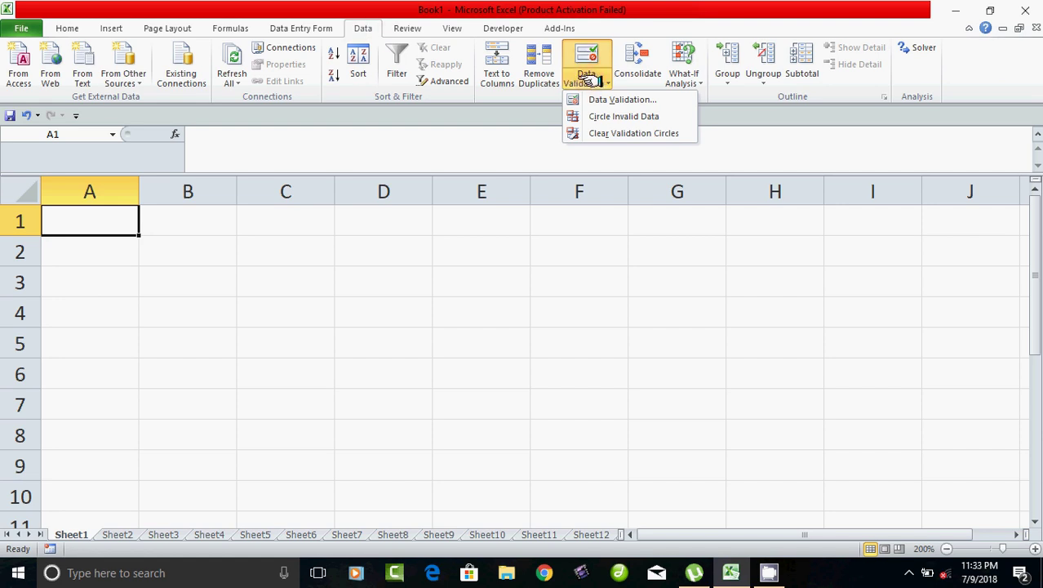
pyautogui.click(442, 310)
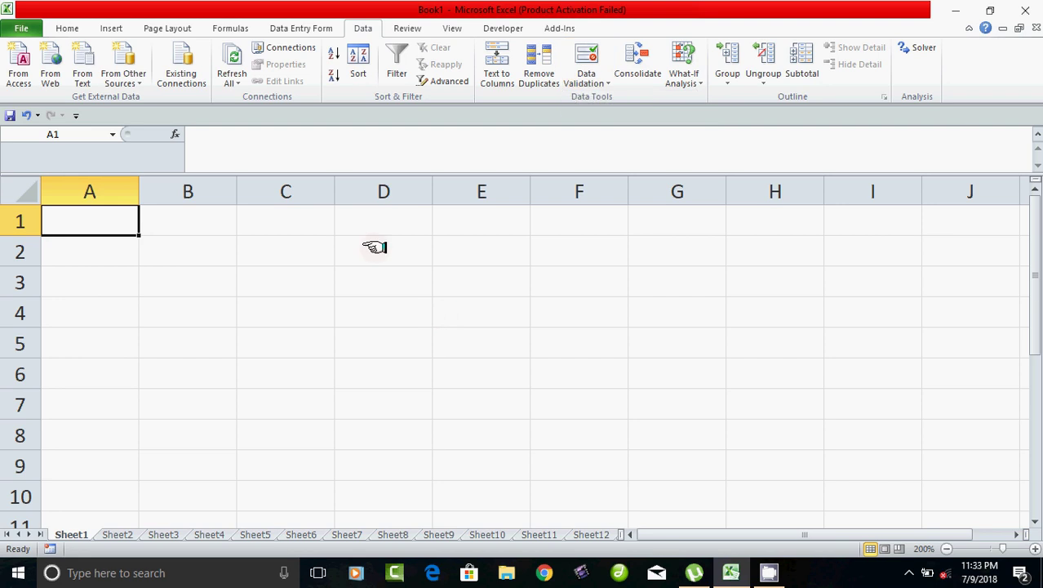
pyautogui.click(377, 224)
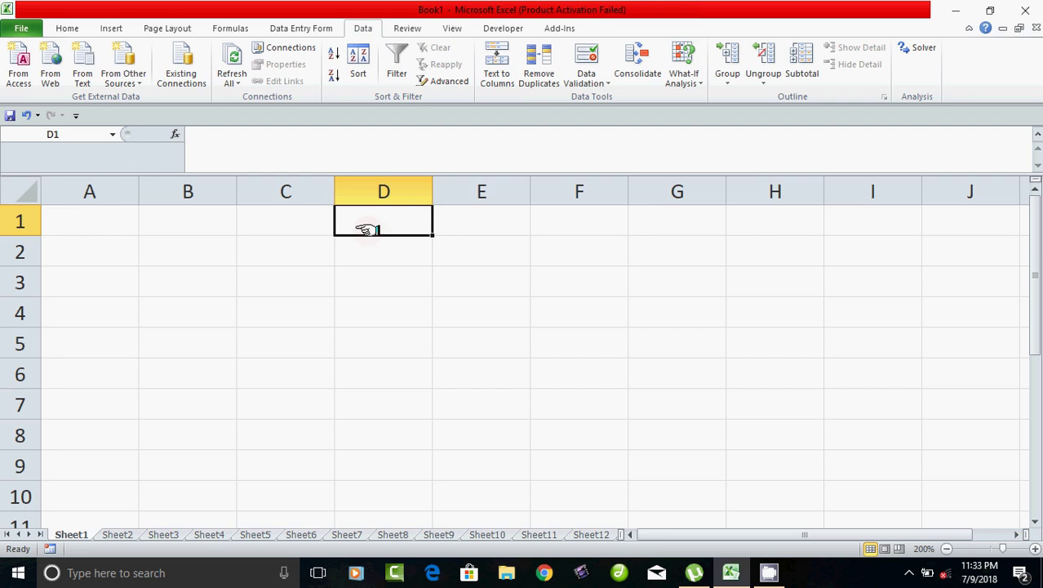
# Enter the column headers S.No, Name, Gender and Age in cells A1 to D1.
pyautogui.click(102, 228)
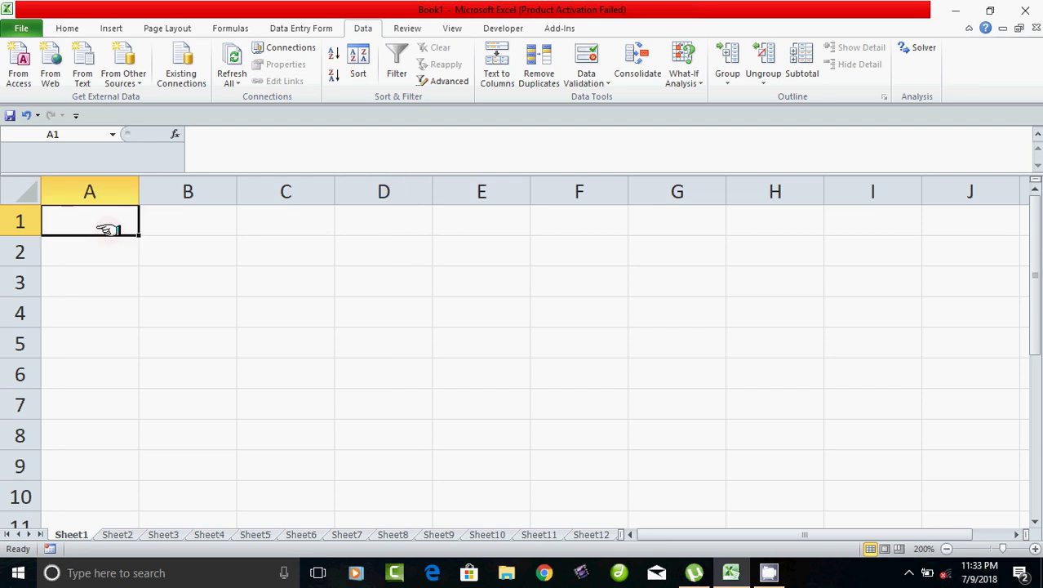
pyautogui.write('S')
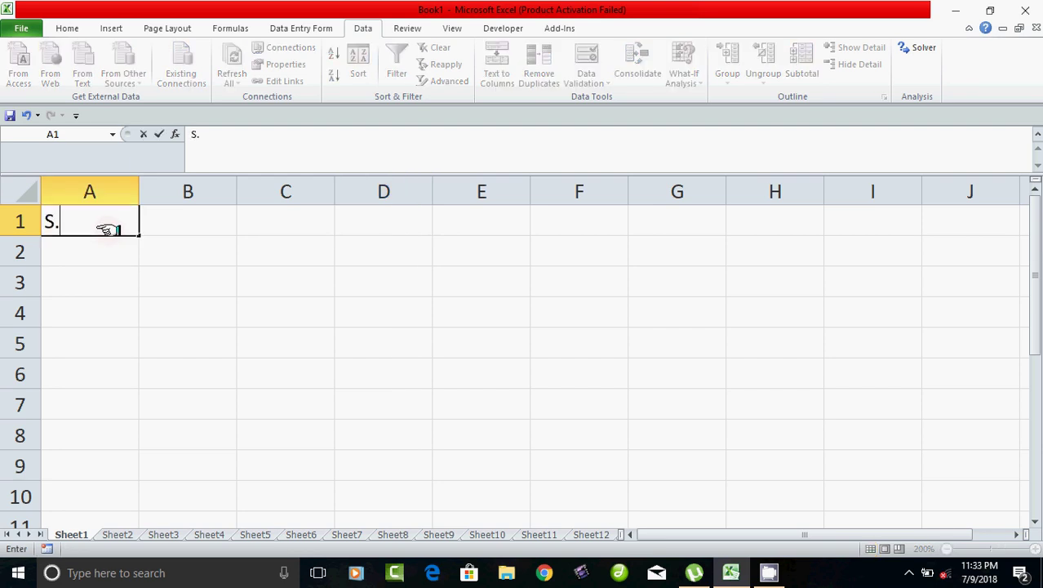
pyautogui.write('.No')
pyautogui.press('Tab')
pyautogui.write('Name')
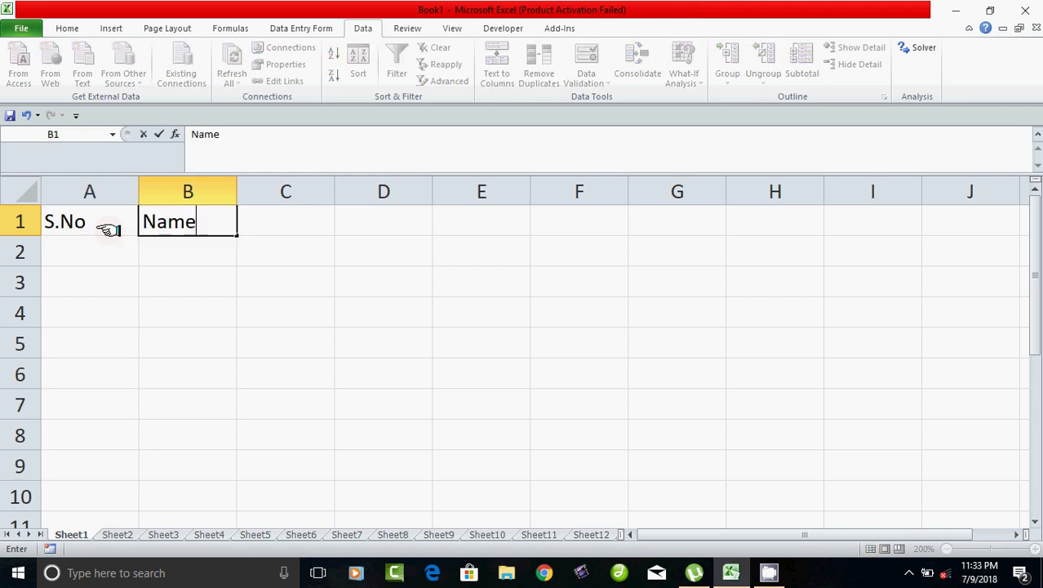
pyautogui.press('Tab')
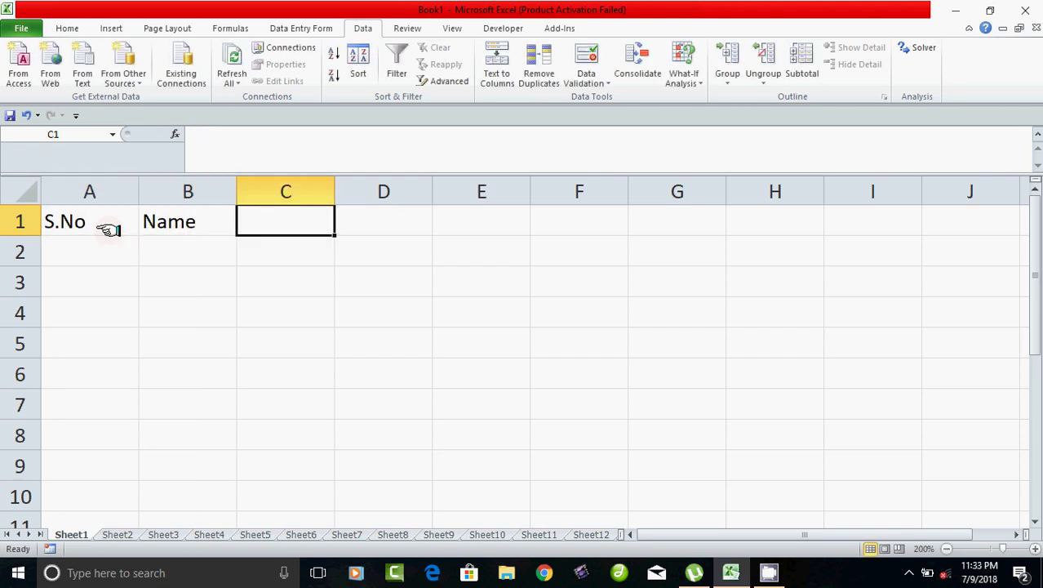
pyautogui.write('Gen')
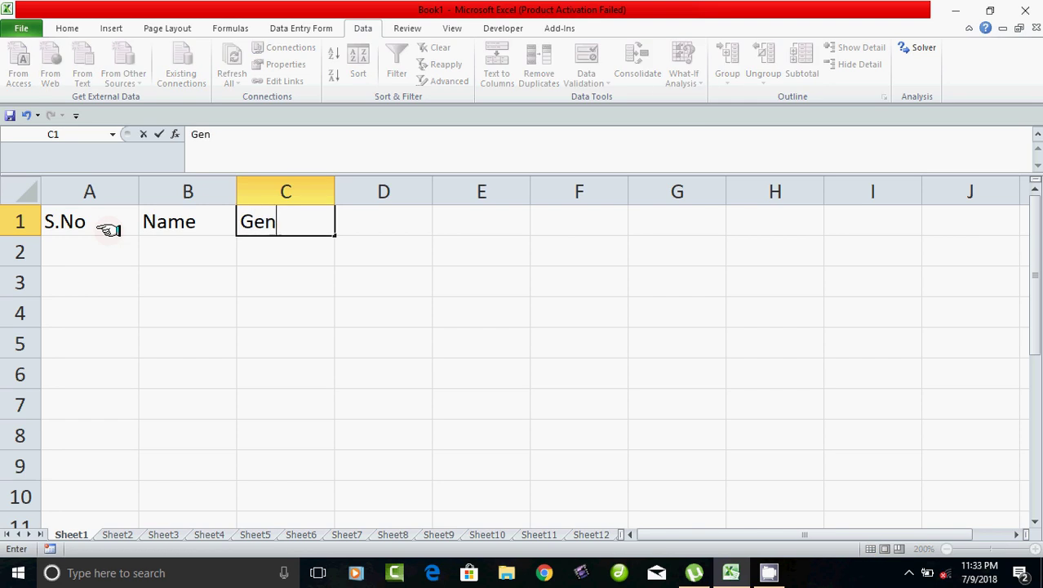
pyautogui.write('der')
pyautogui.press('Tab')
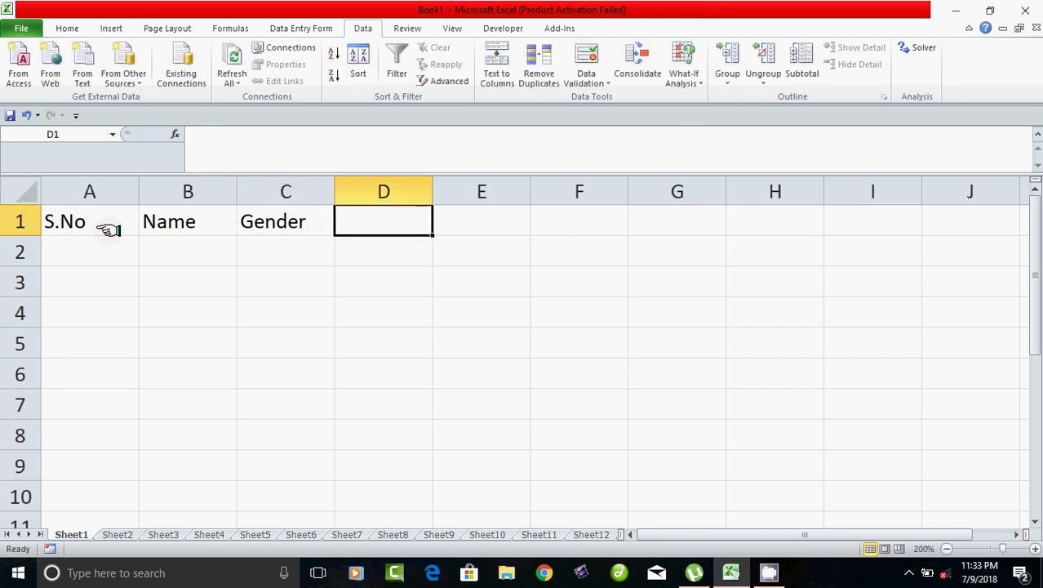
pyautogui.write('AGe')
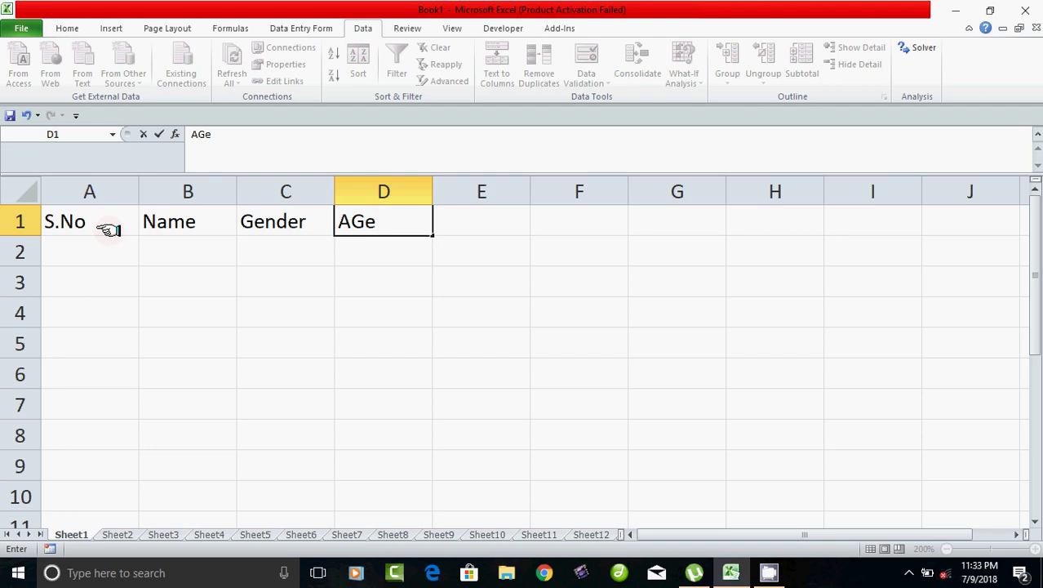
pyautogui.press('BackSpace')
pyautogui.press('BackSpace')
pyautogui.write('ge')
pyautogui.press('Return')
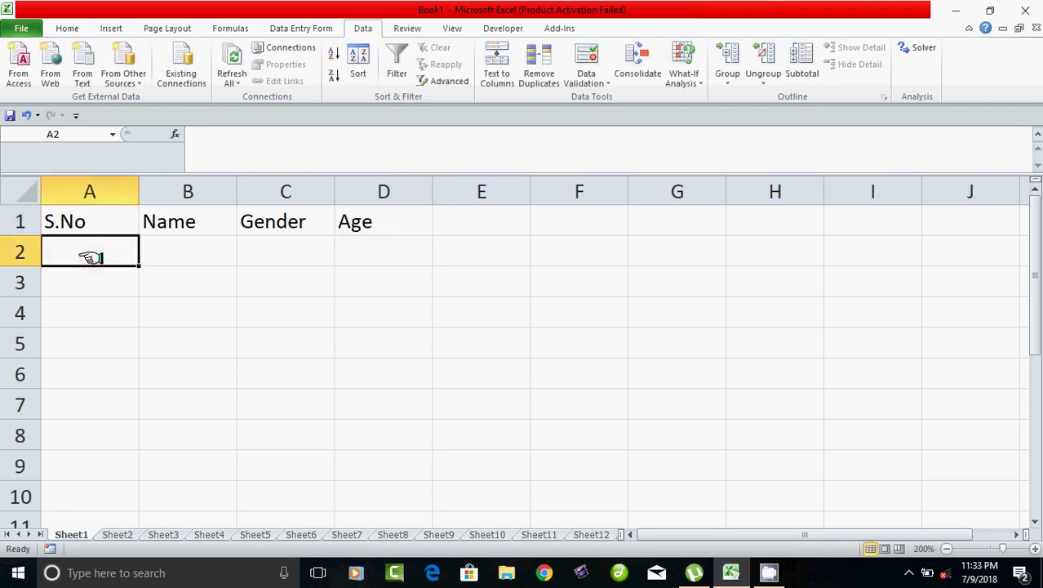
# Number the rows from 1 to 8 in A2:A9 by entering 1 and 2 and extending the series.
pyautogui.write('1')
pyautogui.press('Return')
pyautogui.write('2')
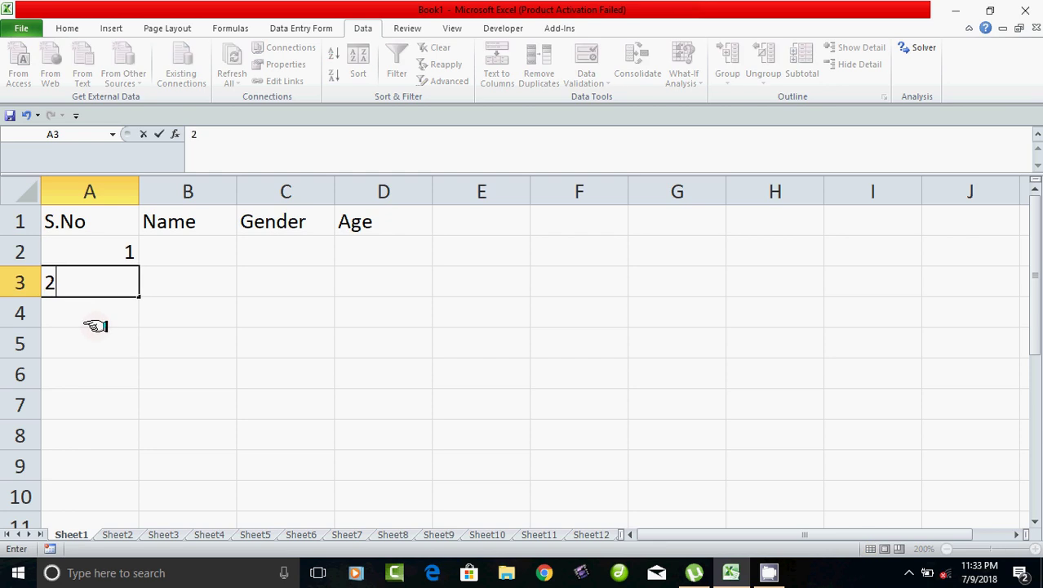
pyautogui.press('Return')
pyautogui.moveTo(105, 250); pyautogui.dragTo(133, 473)
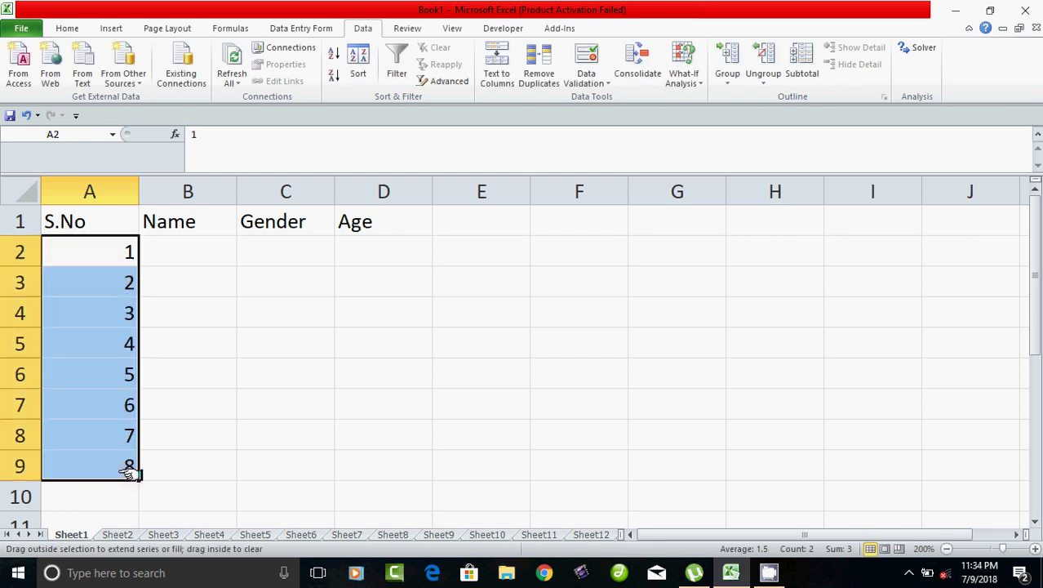
# Fill in the first three people's names in cells B2 to B4 of the Name column.
pyautogui.click(176, 253)
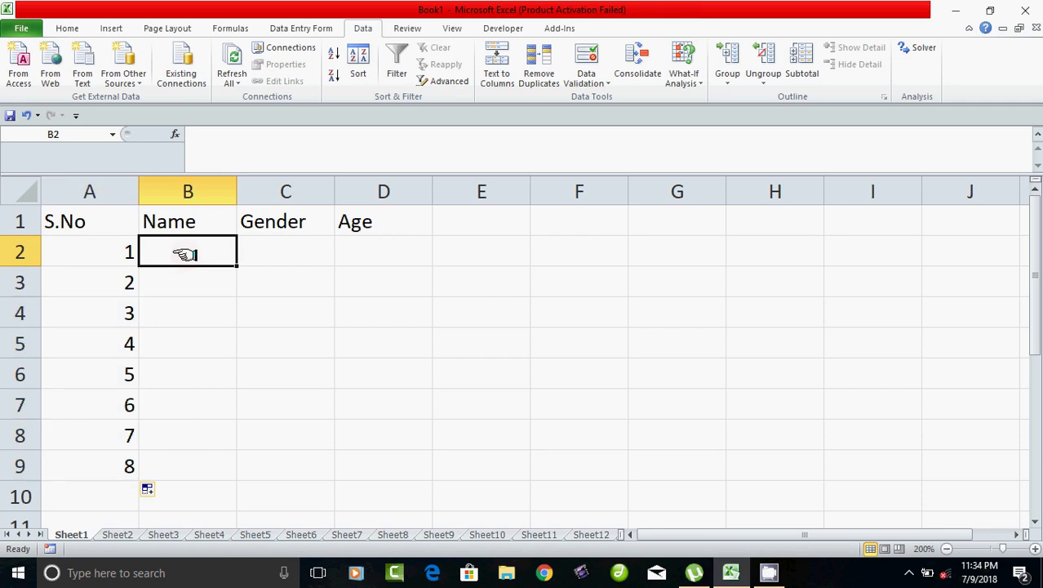
pyautogui.write('Siva')
pyautogui.press('Return')
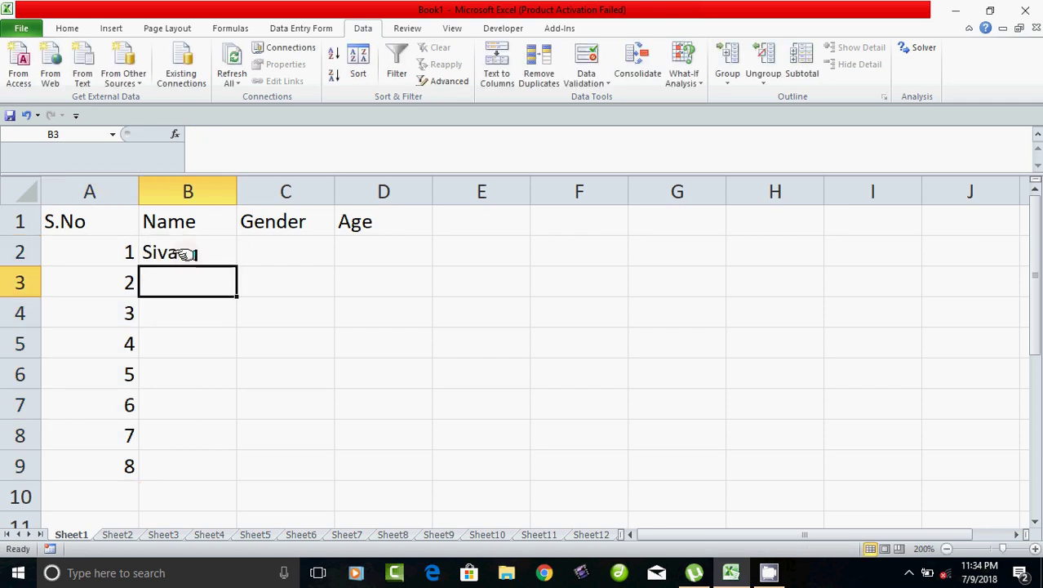
pyautogui.write('Kumar')
pyautogui.press('Return')
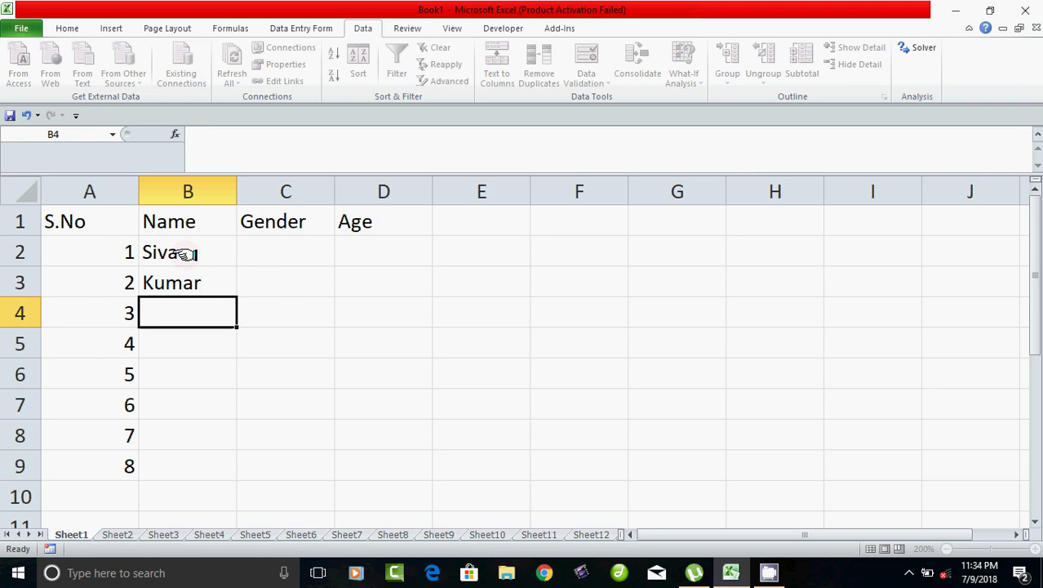
pyautogui.write('Mu')
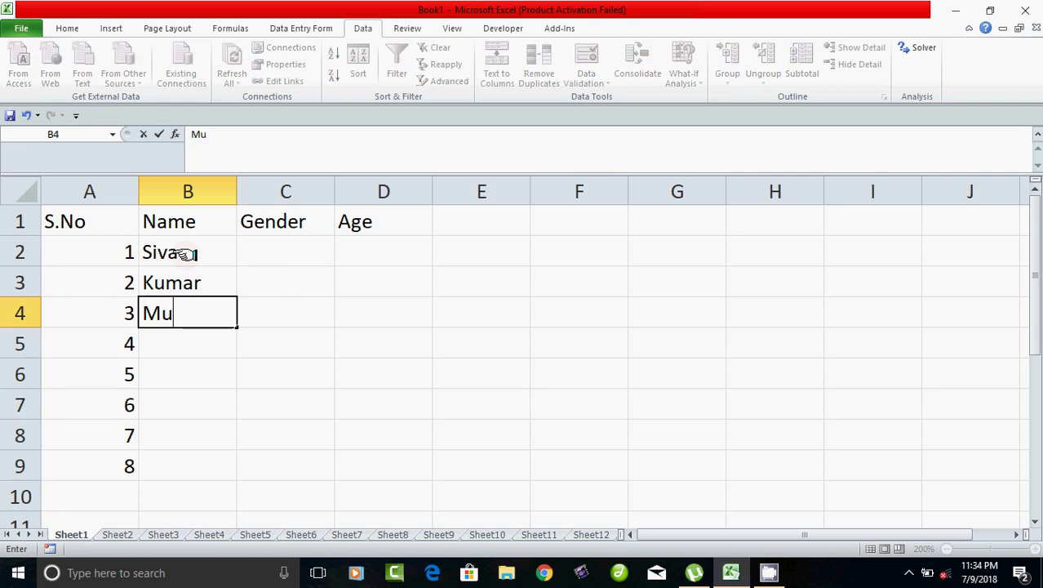
pyautogui.write('rugan')
pyautogui.press('Return')
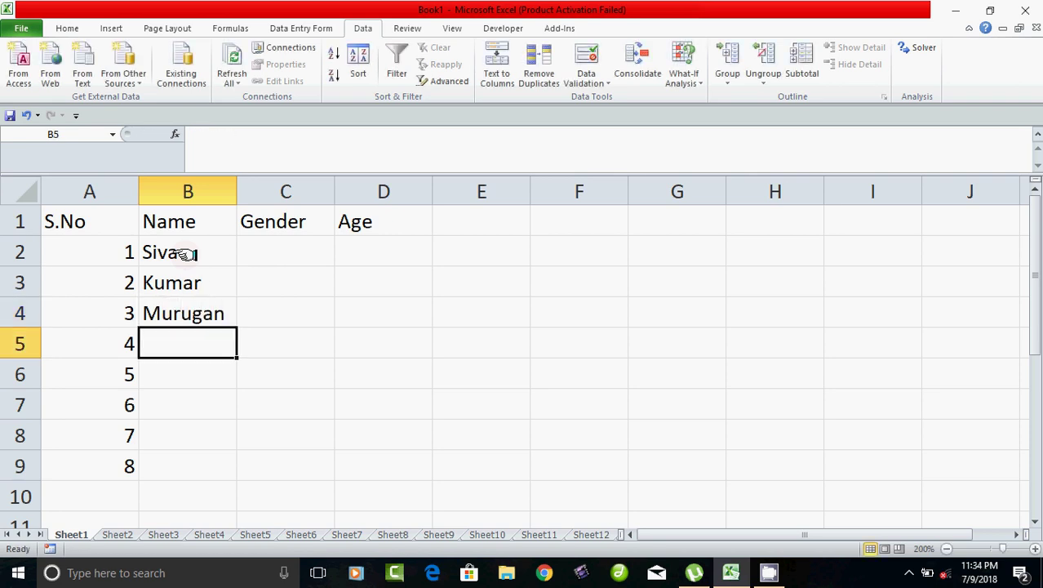
# Fill in the names for serial numbers 4 to 6 in cells B5 to B7.
pyautogui.write('Rani')
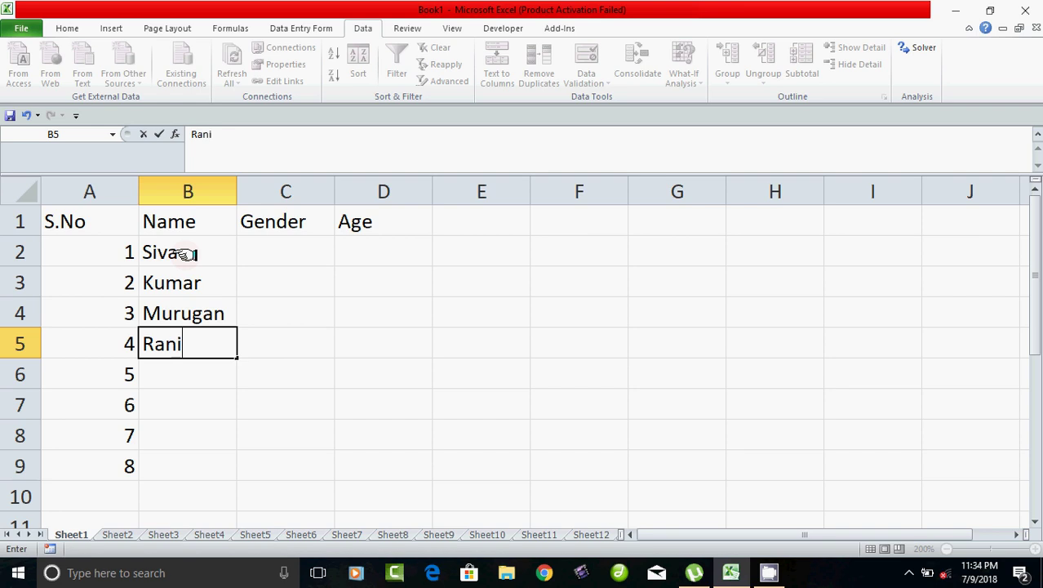
pyautogui.press('Return')
pyautogui.write('Moh')
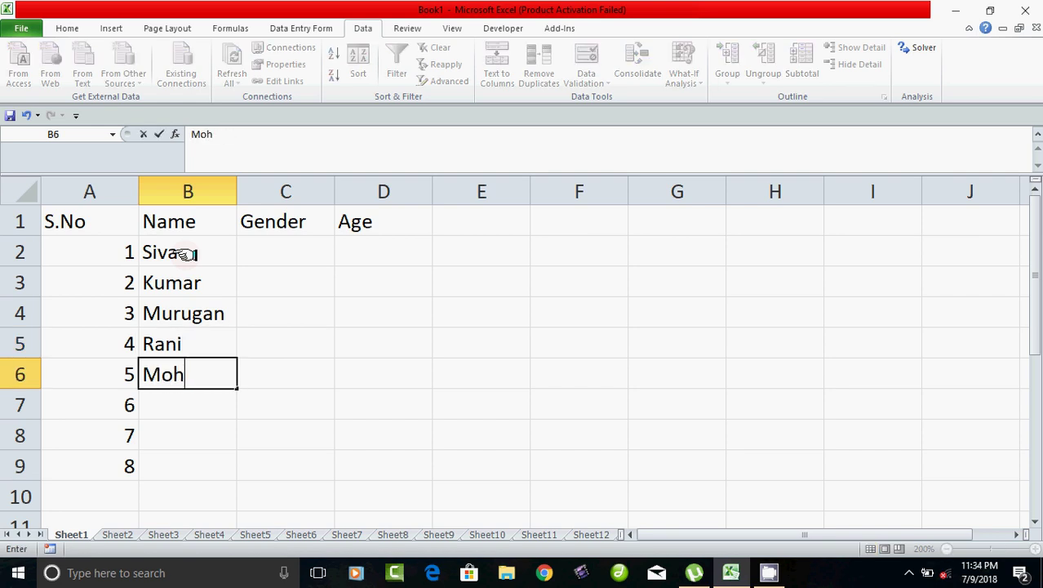
pyautogui.write('amed')
pyautogui.press('Return')
pyautogui.write('A')
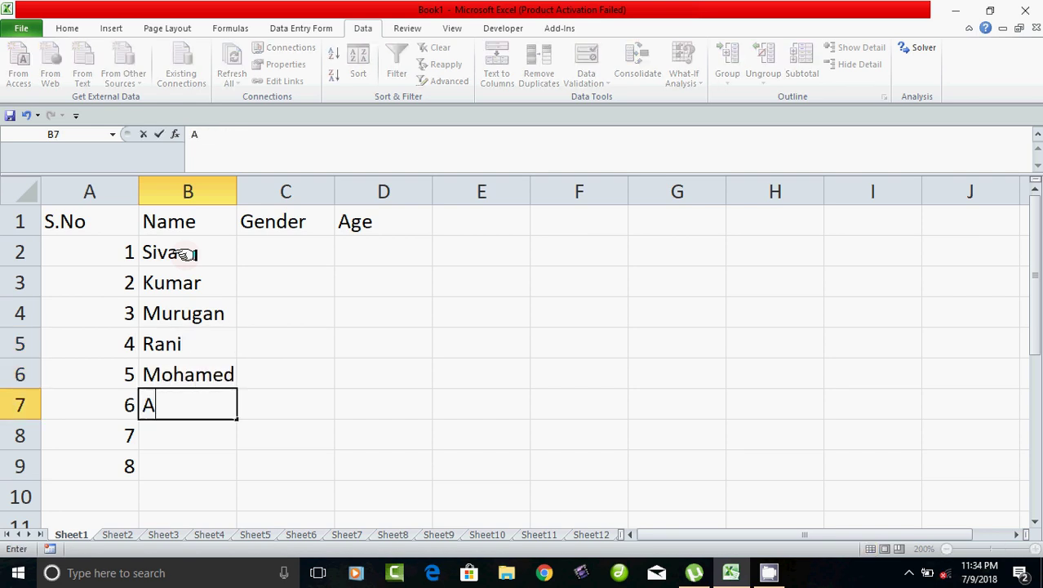
pyautogui.write('bdul')
pyautogui.press('Return')
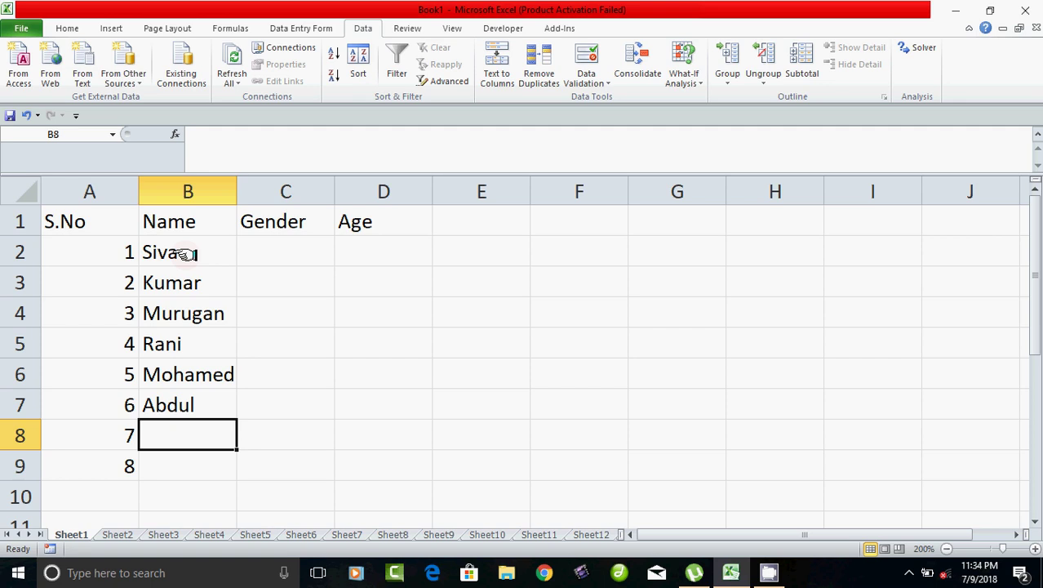
# Fill in the last two people's names in cells B8 and B9, correcting the mistyped entries.
pyautogui.write('Laths')
pyautogui.press('BackSpace')
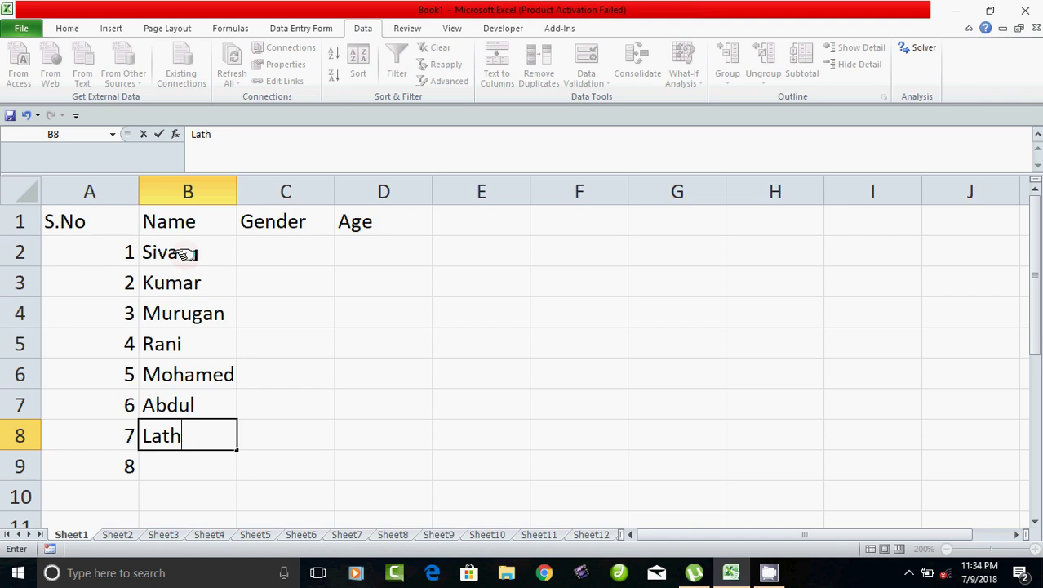
pyautogui.write('a')
pyautogui.press('Return')
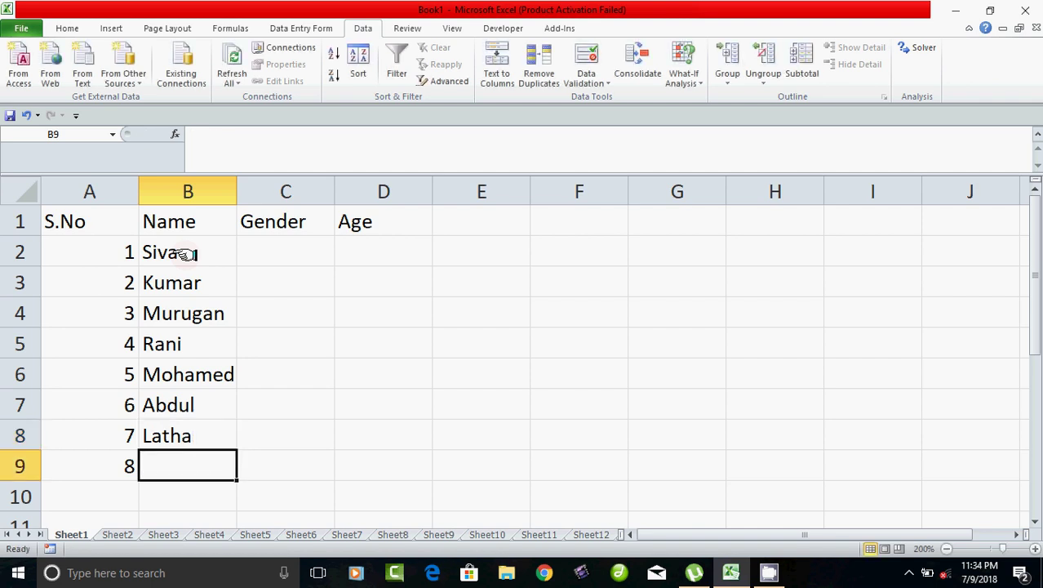
pyautogui.write('Kuar')
pyautogui.press('Return')
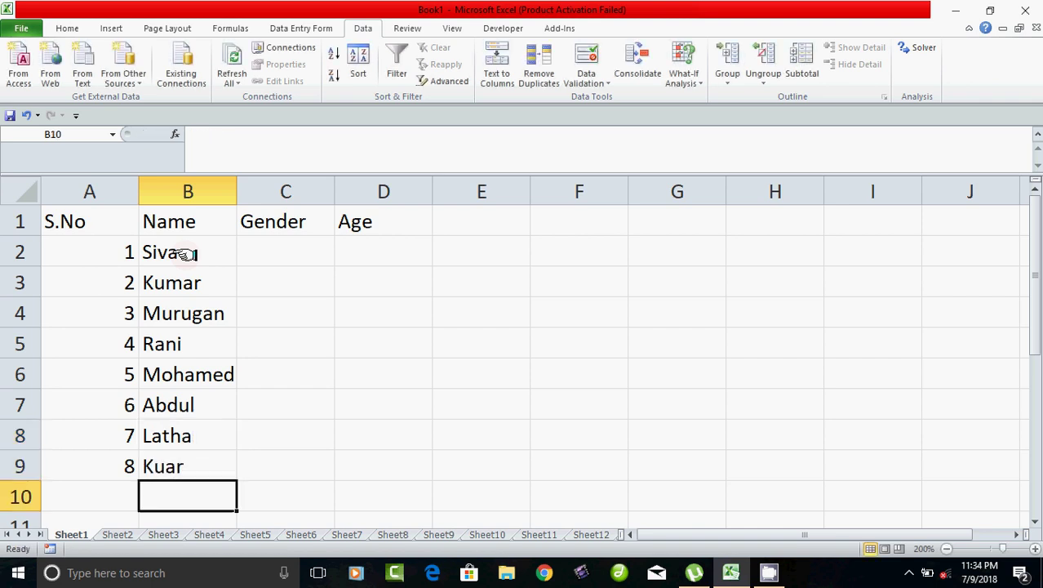
pyautogui.press('Up')
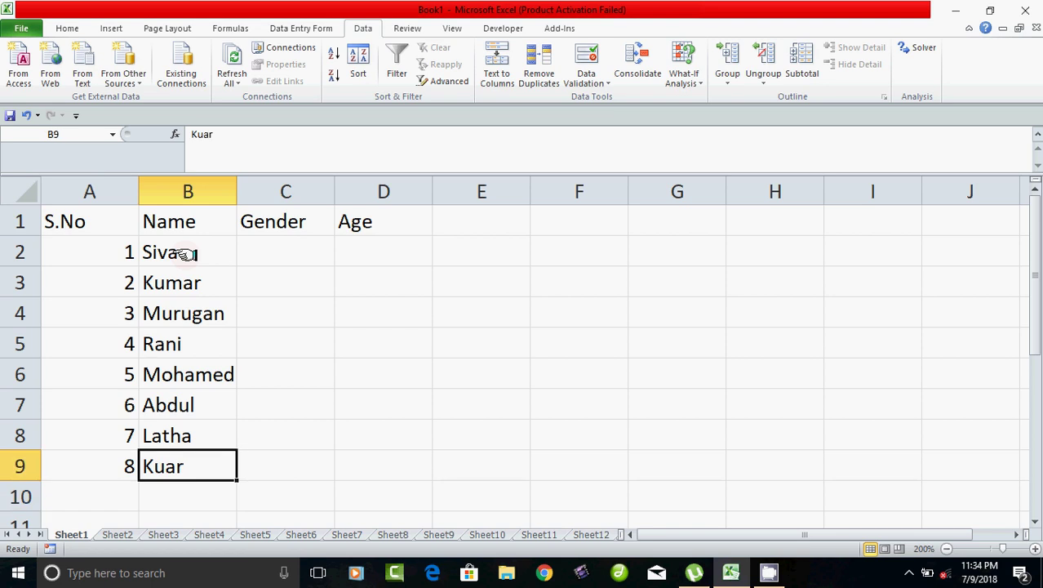
pyautogui.write('Siva')
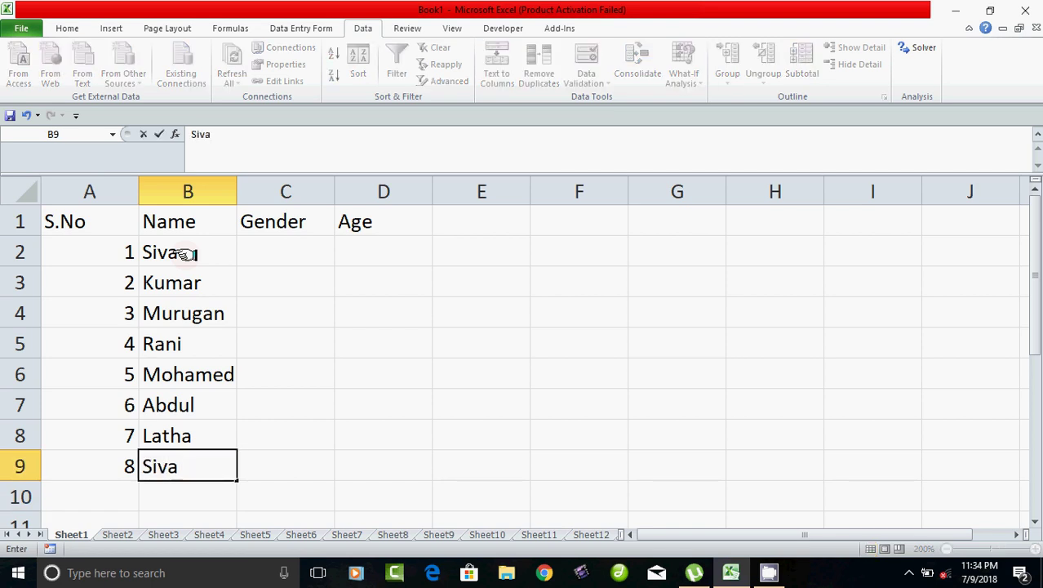
pyautogui.write('kumar')
pyautogui.press('Return')
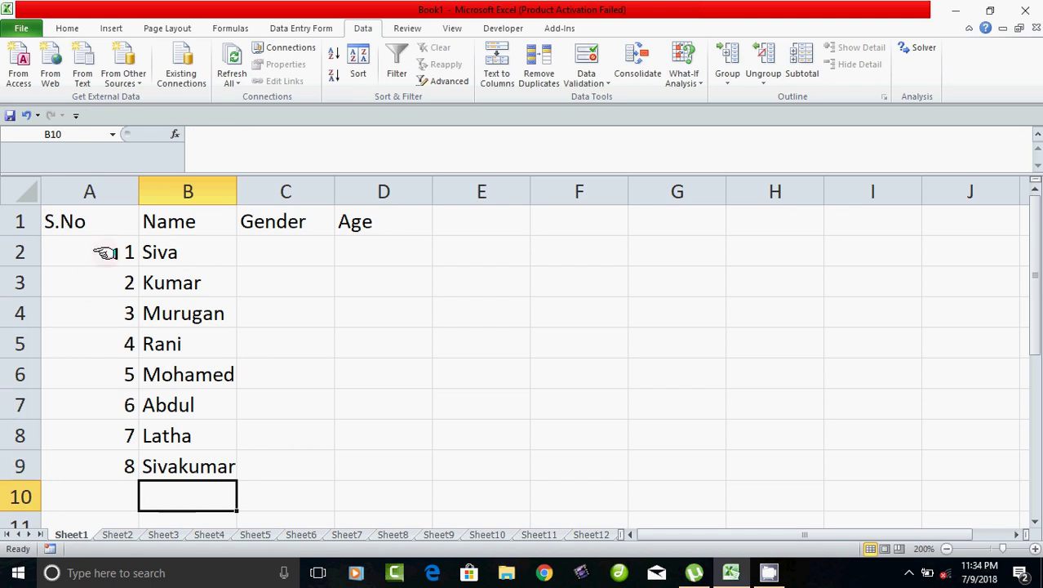
pyautogui.click(173, 252)
pyautogui.click(187, 318)
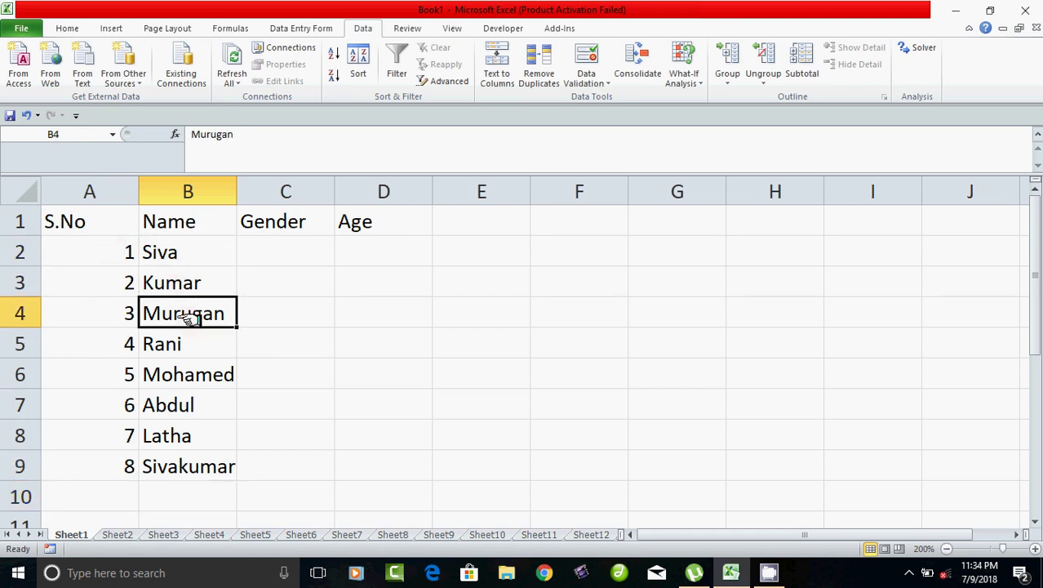
pyautogui.click(275, 249)
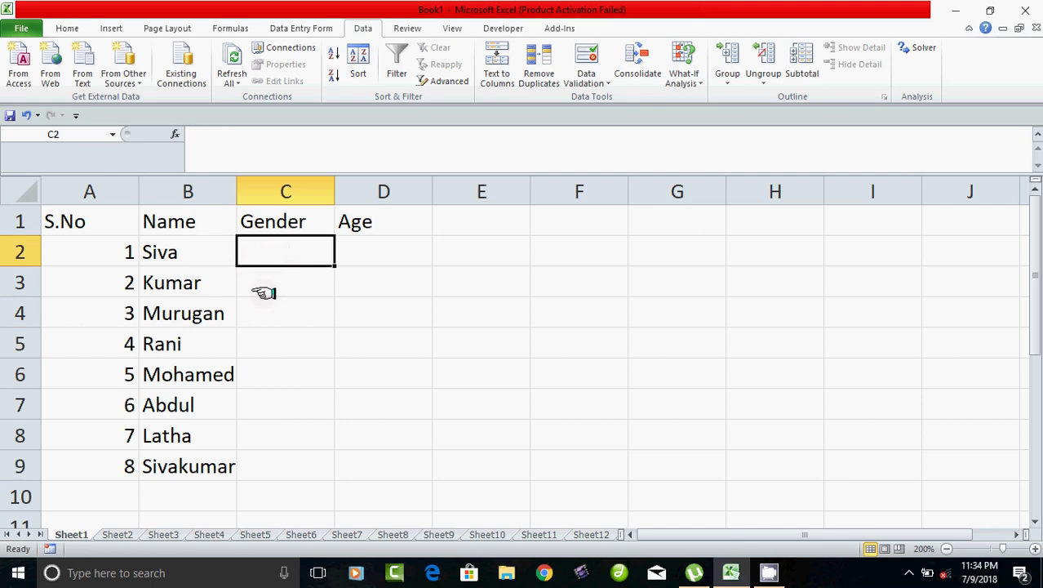
pyautogui.click(173, 249)
# Enter Male in cells C2 to C4 and Female in C5 of the Gender column.
pyautogui.click(278, 253)
pyautogui.write('Male')
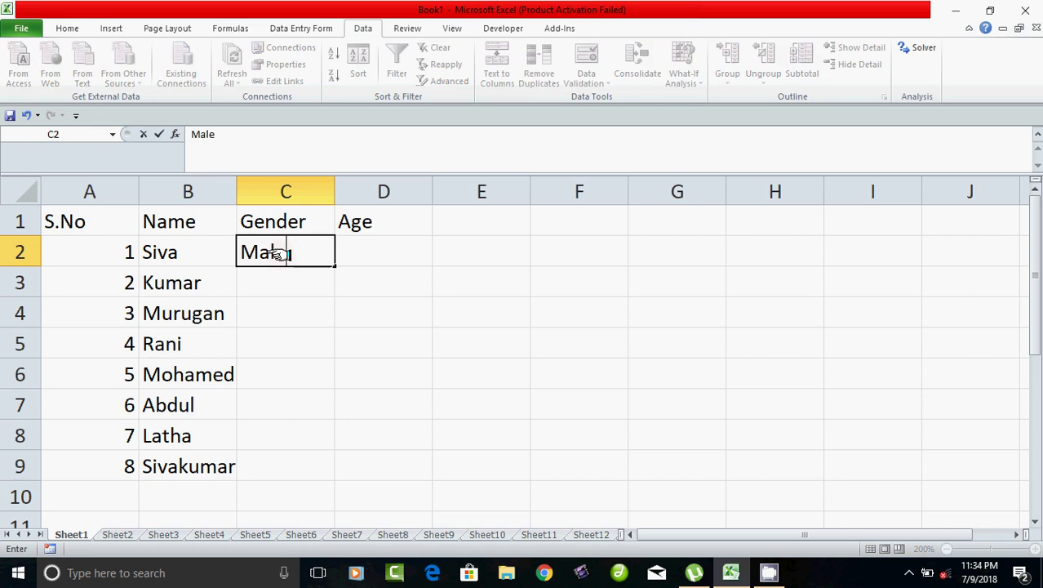
pyautogui.press('Return')
pyautogui.write('Make')
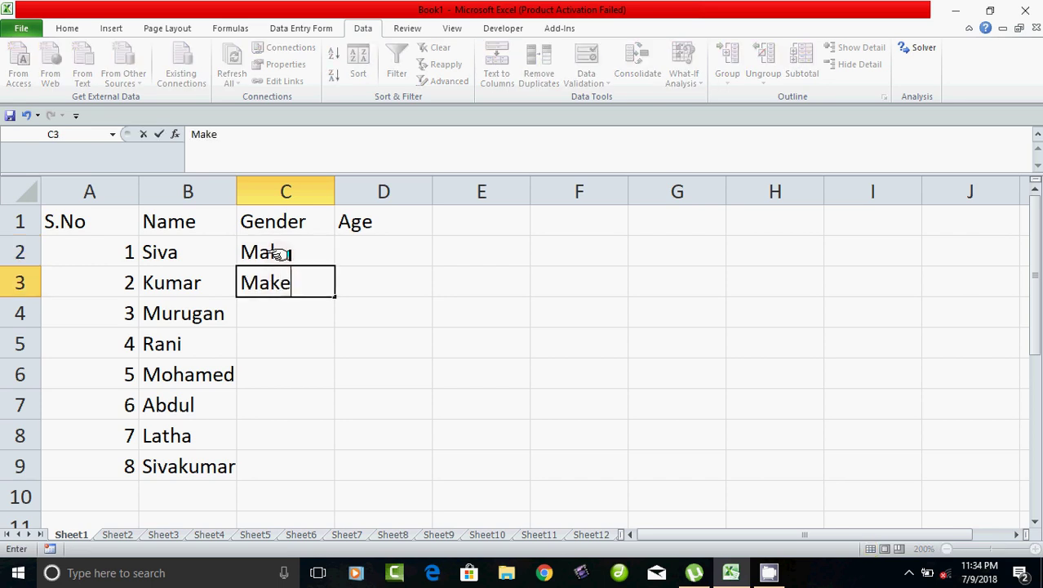
pyautogui.press('BackSpace')
pyautogui.press('BackSpace')
pyautogui.write('le')
pyautogui.press('Return')
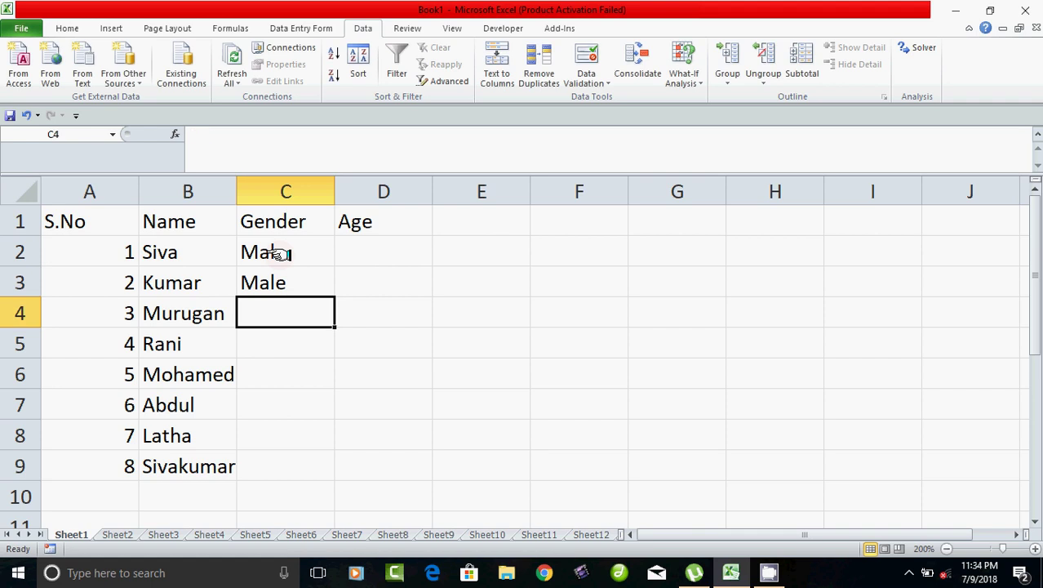
pyautogui.write('Ma')
pyautogui.press('Return')
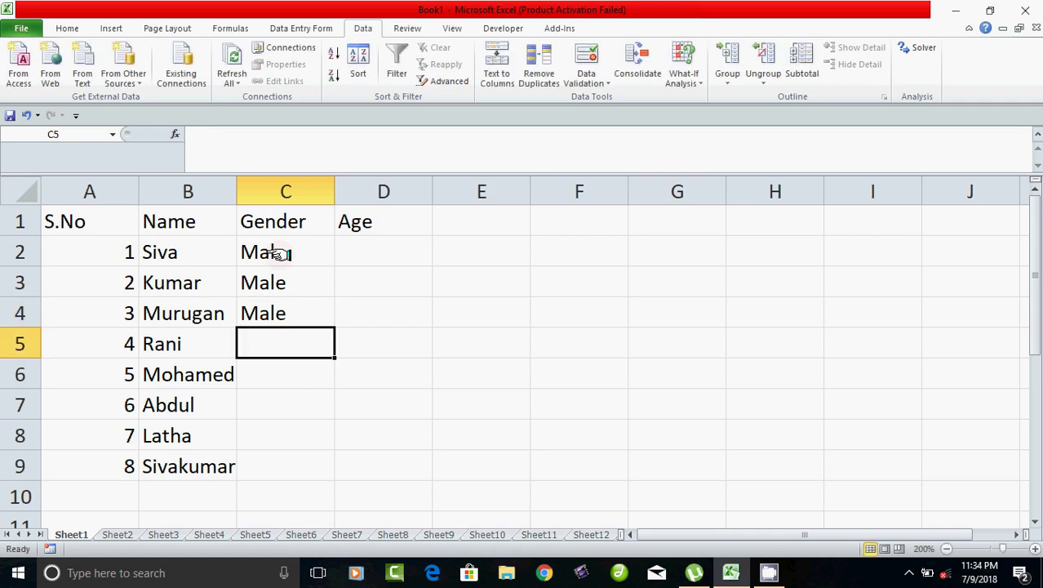
pyautogui.write('Female')
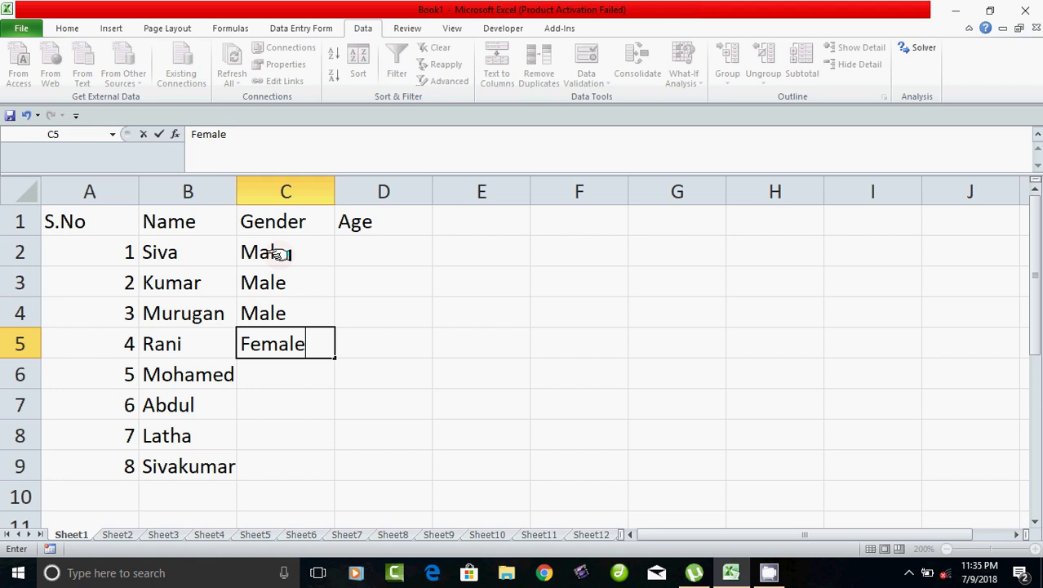
pyautogui.press('Return')
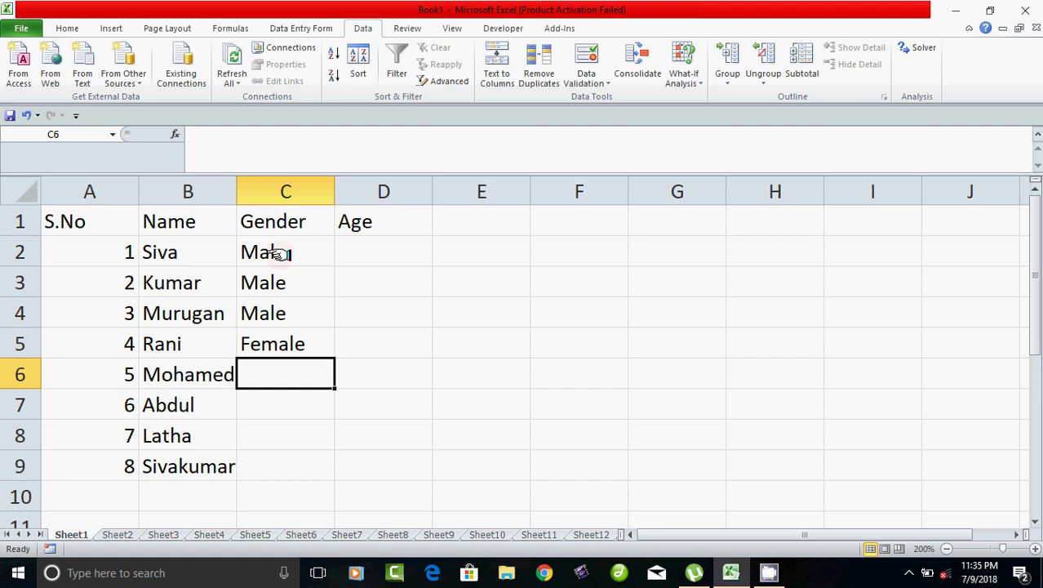
# Complete the Gender column with Male in C6 and C7, Female in C8 and Male in C9.
pyautogui.write('Mal')
pyautogui.press('Return')
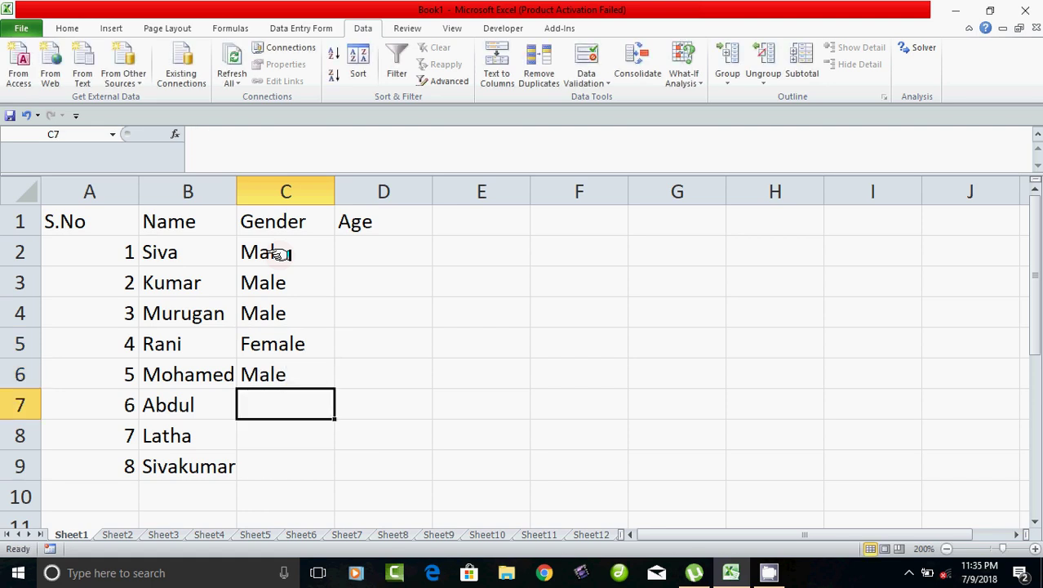
pyautogui.write('Male')
pyautogui.press('Return')
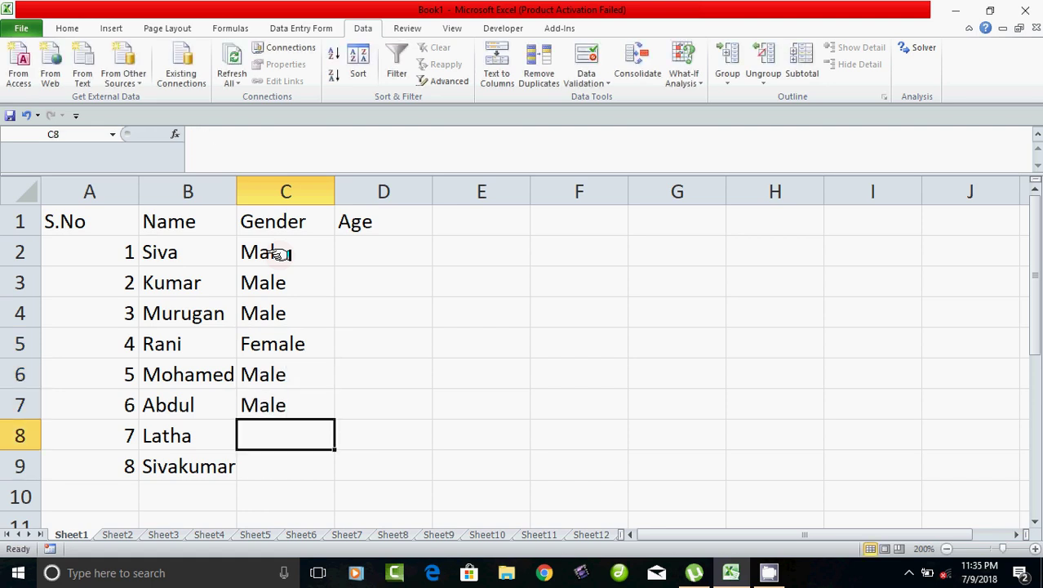
pyautogui.write('Femal')
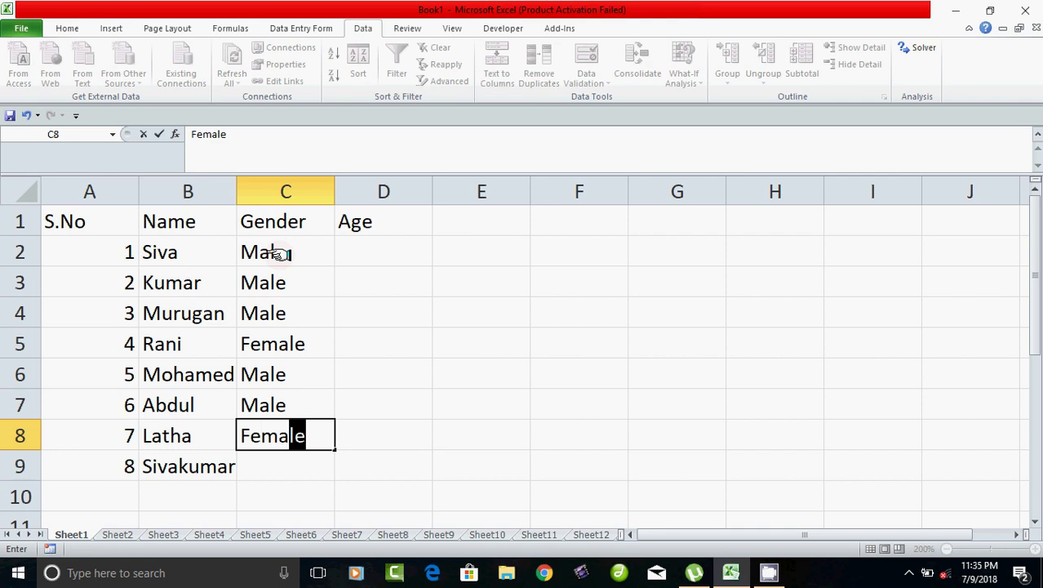
pyautogui.press('Return')
pyautogui.write('Male')
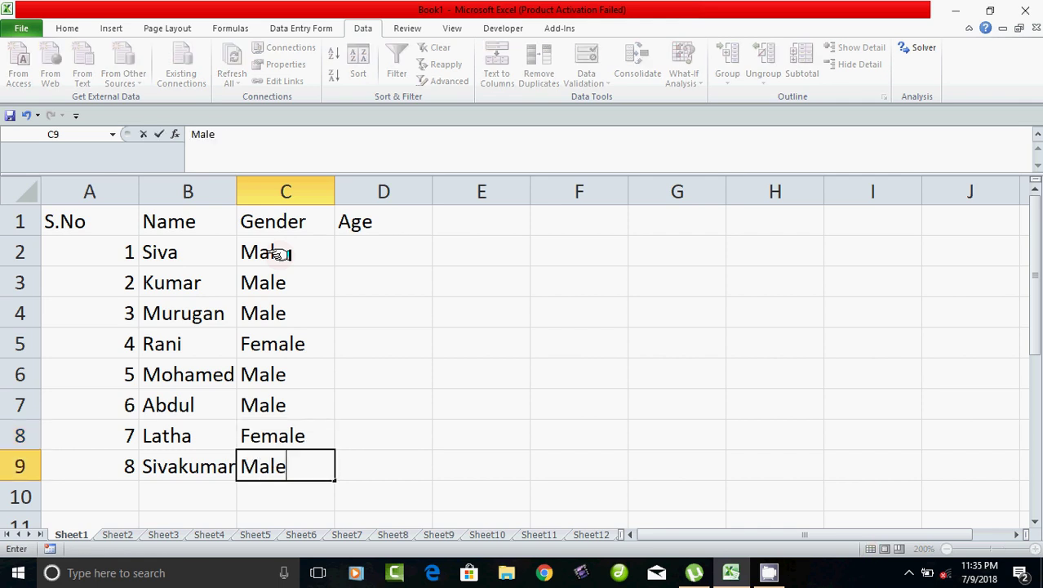
pyautogui.press('Return')
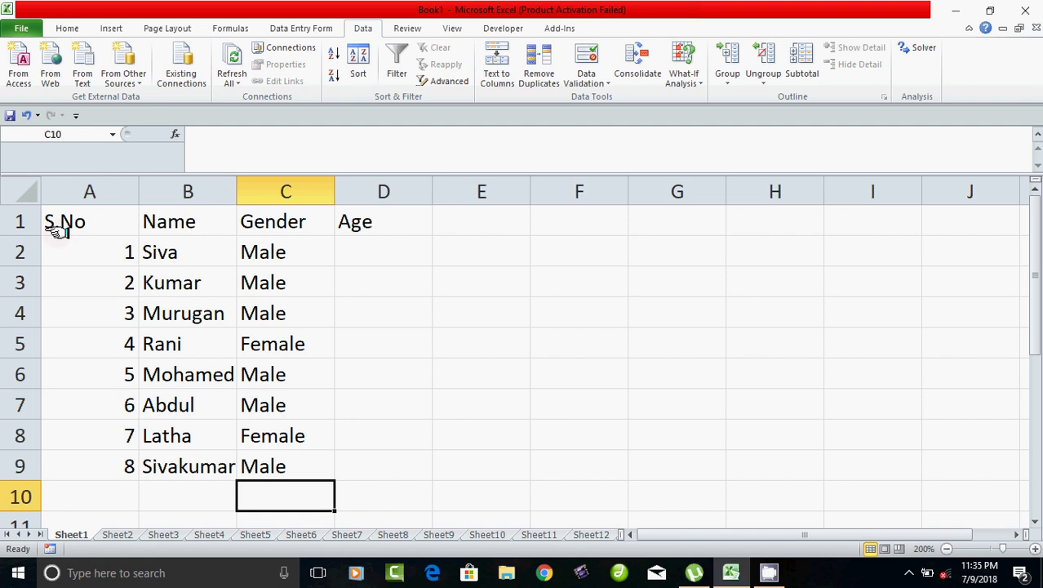
pyautogui.click(167, 232)
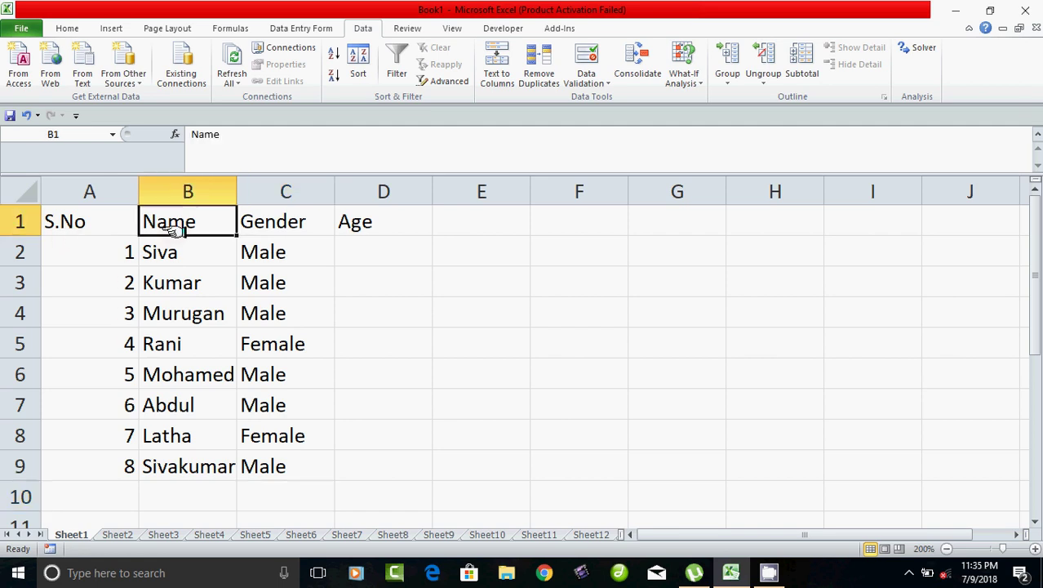
pyautogui.click(259, 226)
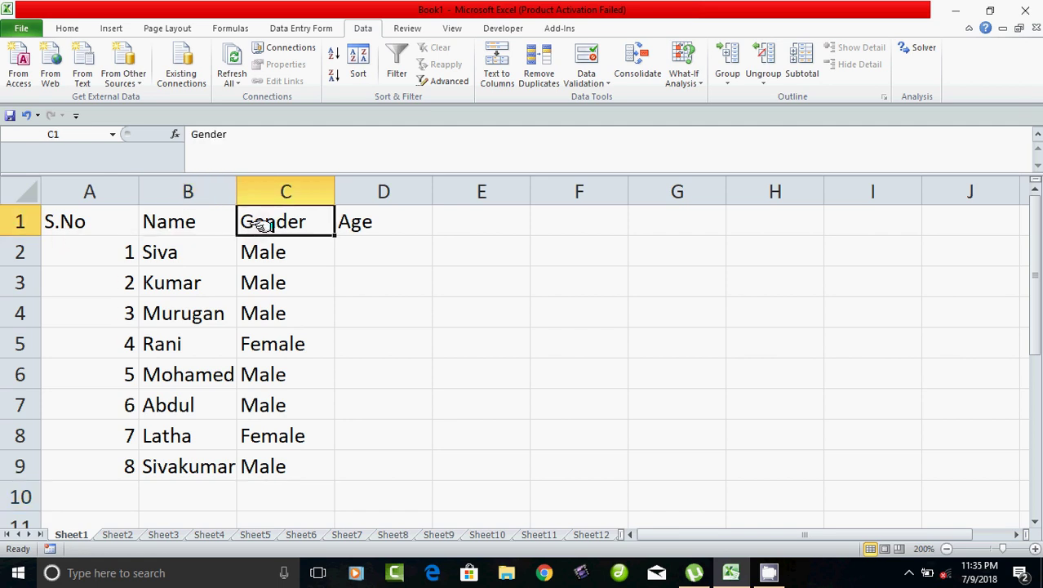
pyautogui.click(357, 224)
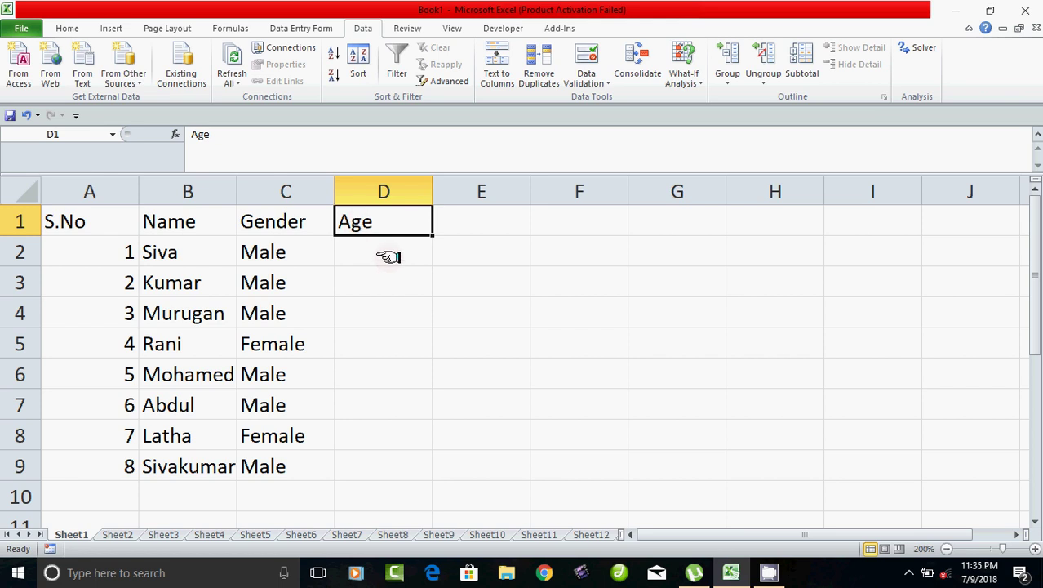
pyautogui.moveTo(379, 253); pyautogui.dragTo(401, 462)
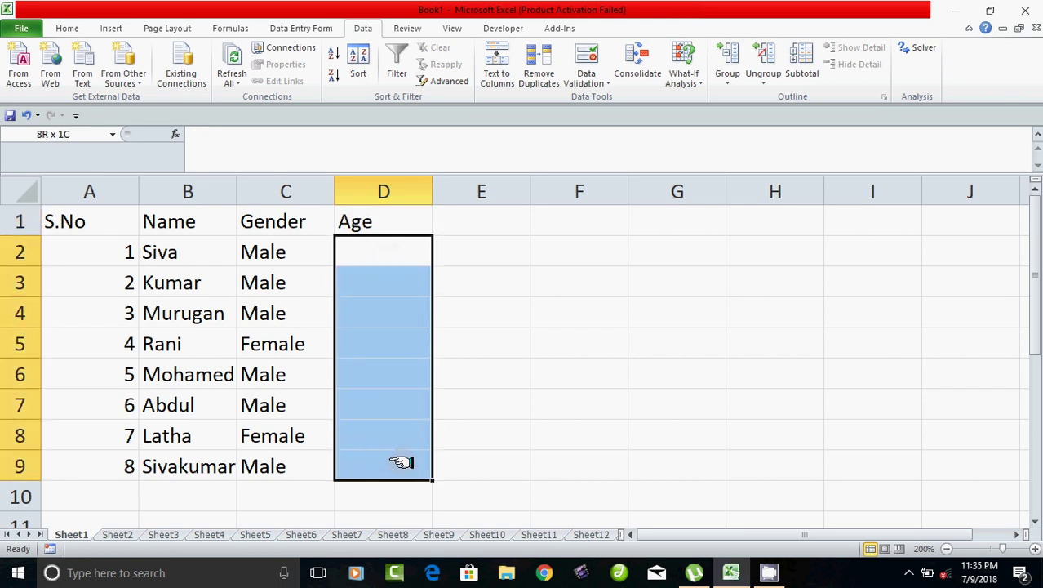
pyautogui.click(404, 461)
pyautogui.moveTo(379, 251); pyautogui.dragTo(386, 461)
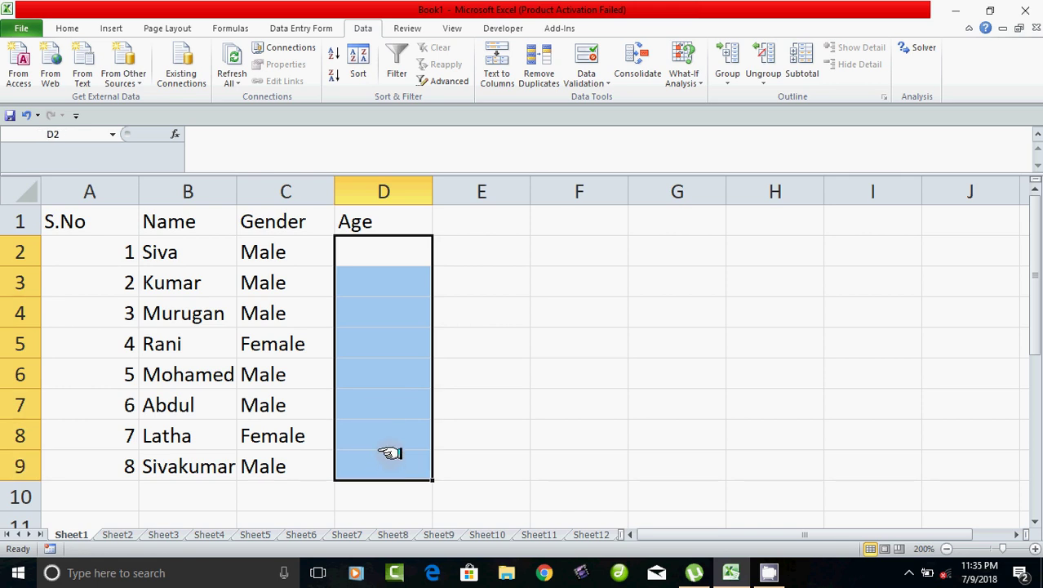
pyautogui.click(394, 249)
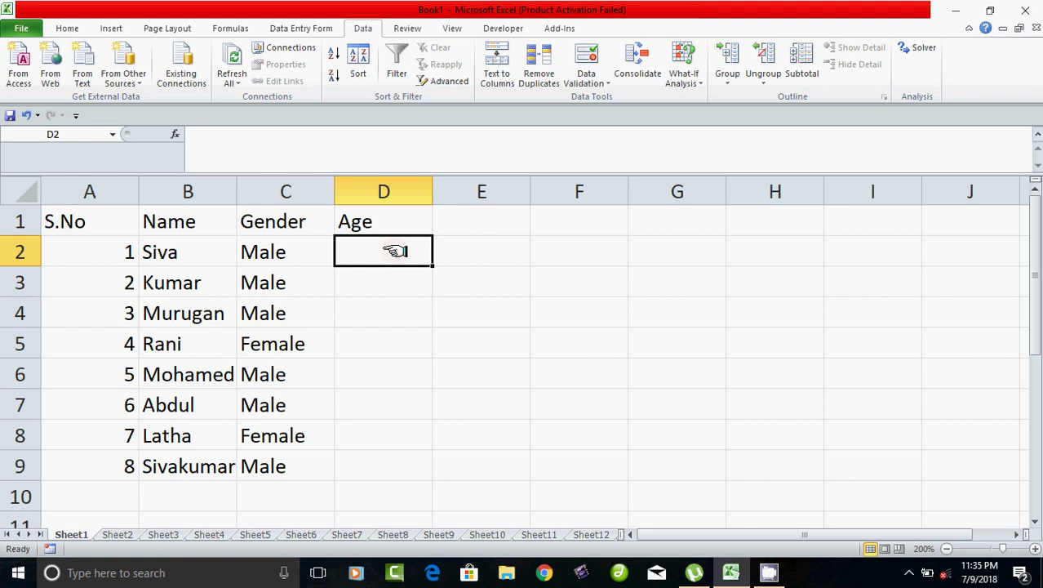
pyautogui.click(373, 468)
pyautogui.click(376, 250)
pyautogui.moveTo(382, 256); pyautogui.dragTo(398, 467)
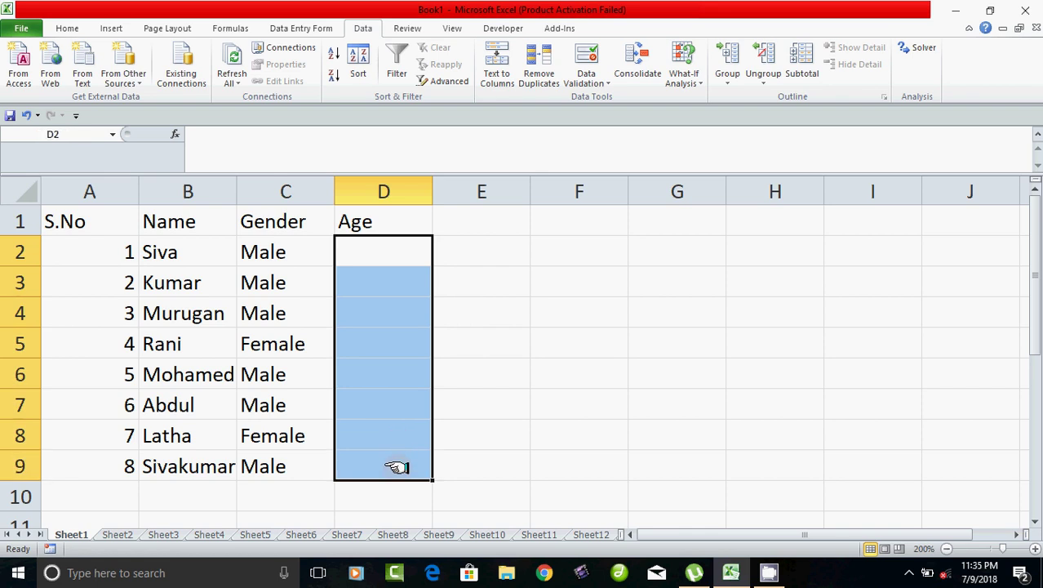
pyautogui.click(475, 337)
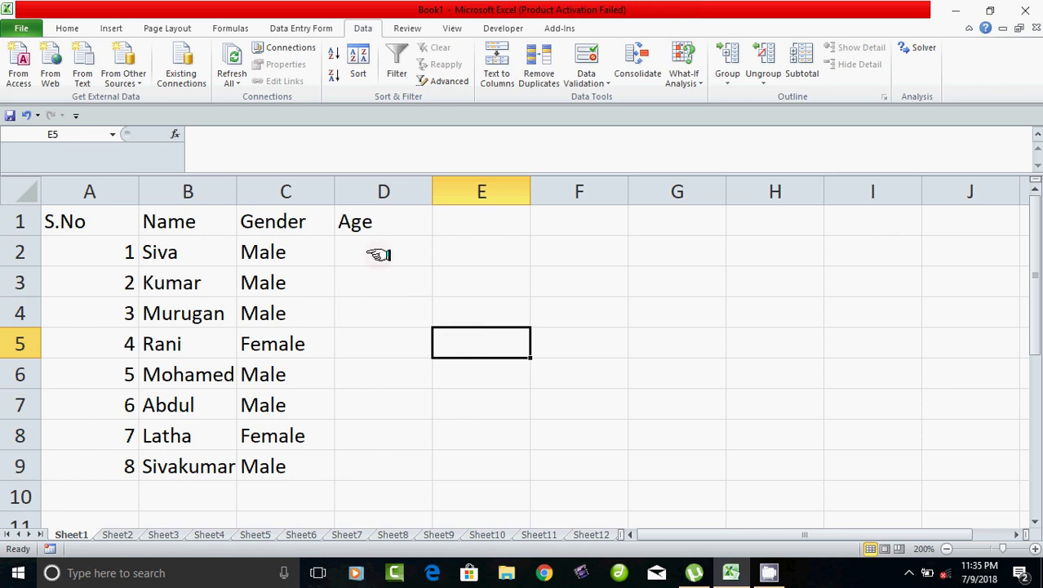
# Open the Data Validation settings for the empty Age cells D2 to D9 and review the input message and error alert options.
pyautogui.moveTo(380, 251); pyautogui.dragTo(377, 463)
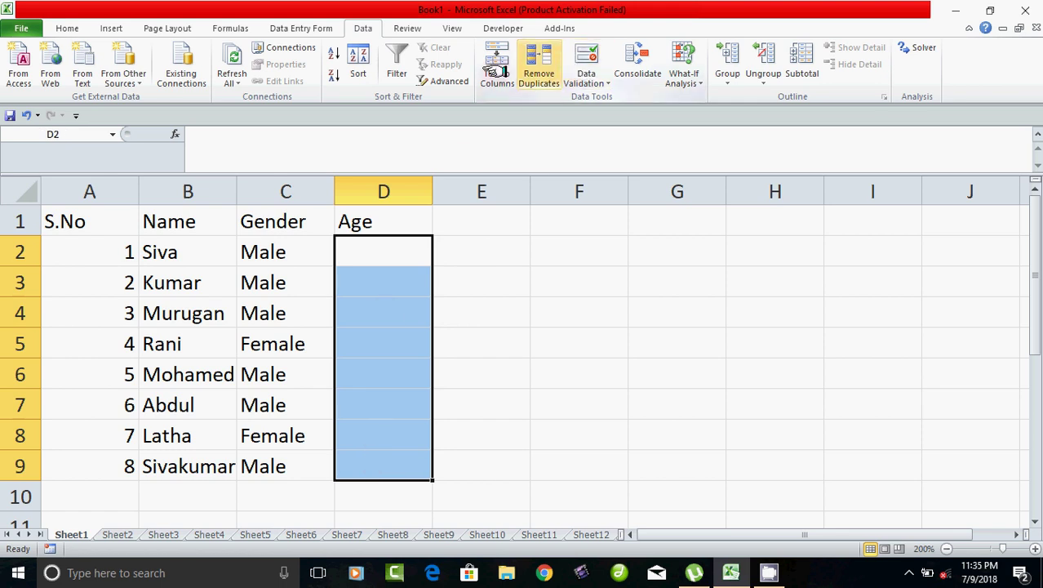
pyautogui.click(67, 28)
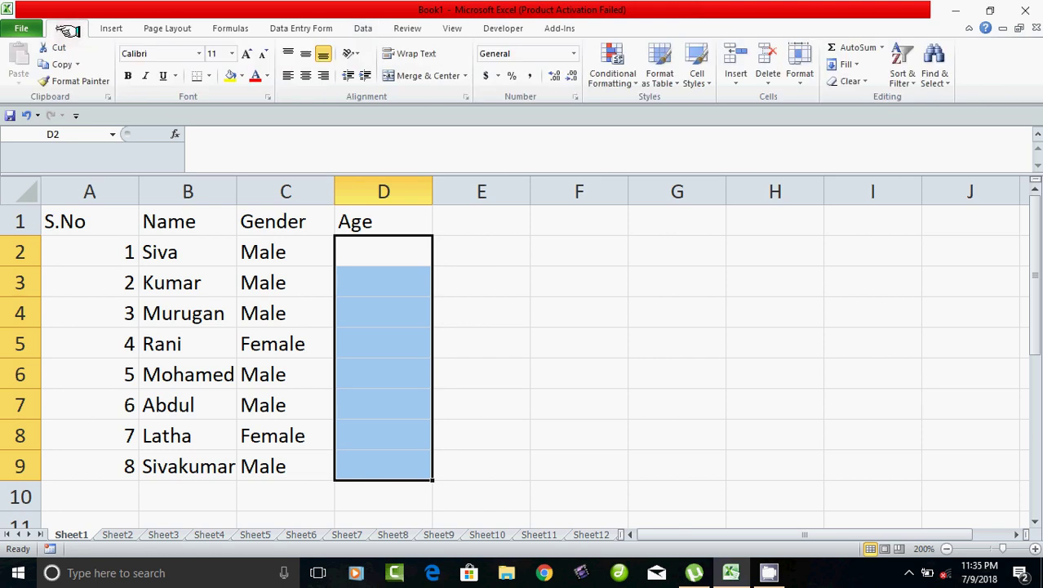
pyautogui.click(362, 28)
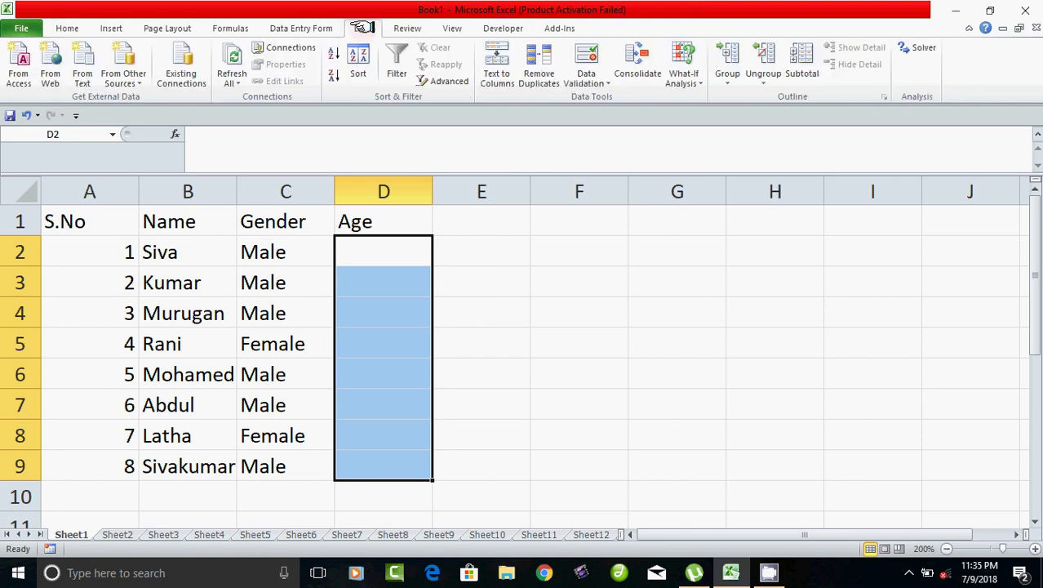
pyautogui.click(602, 76)
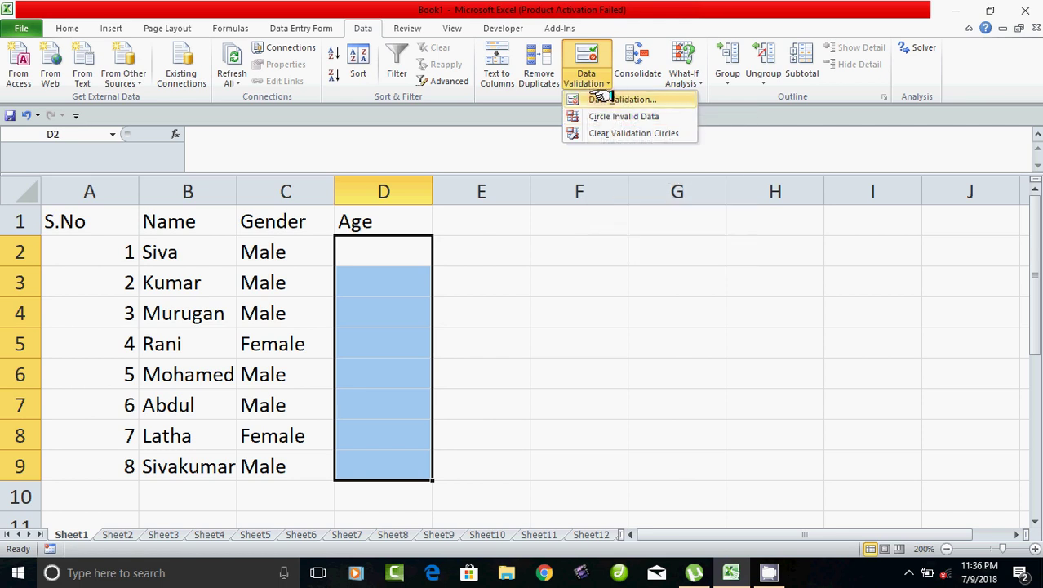
pyautogui.click(603, 99)
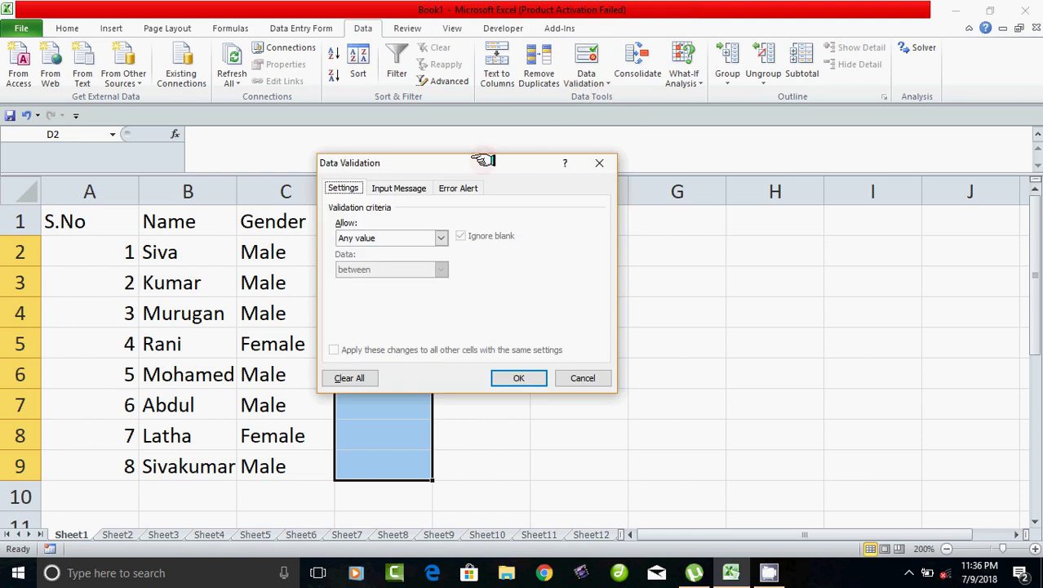
pyautogui.moveTo(484, 156); pyautogui.dragTo(693, 149)
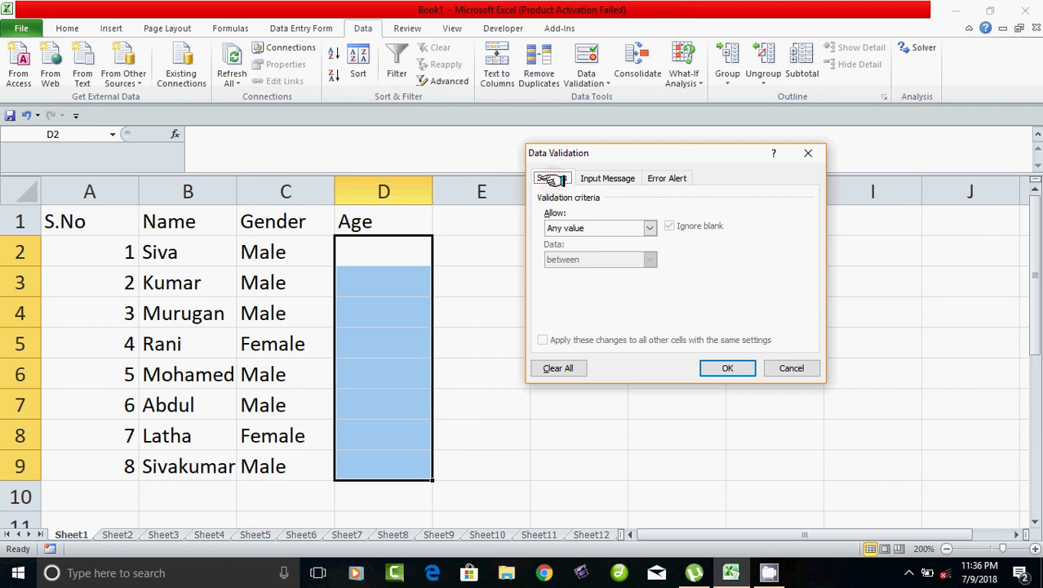
pyautogui.click(602, 178)
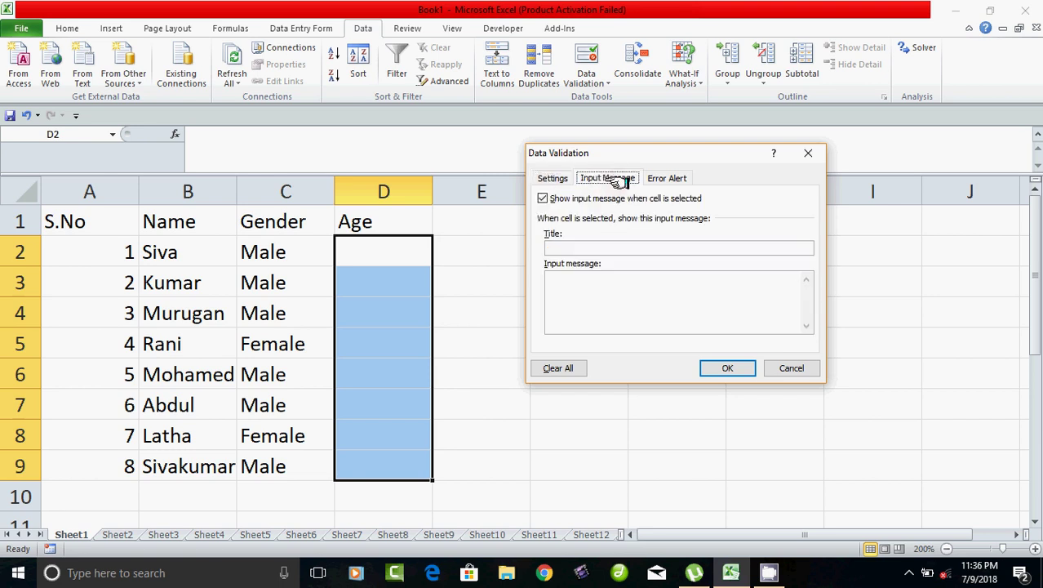
pyautogui.click(661, 180)
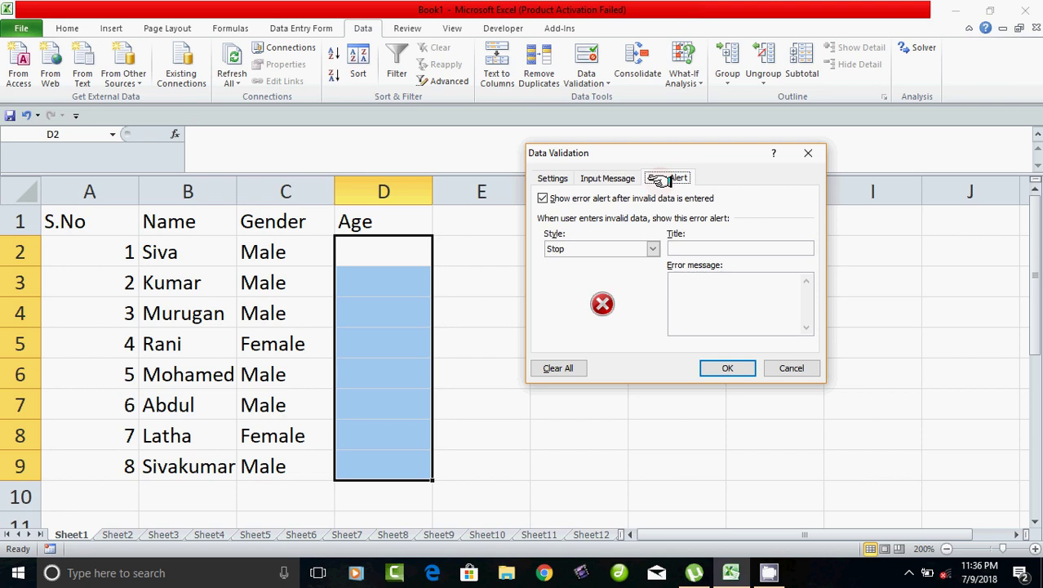
pyautogui.click(550, 179)
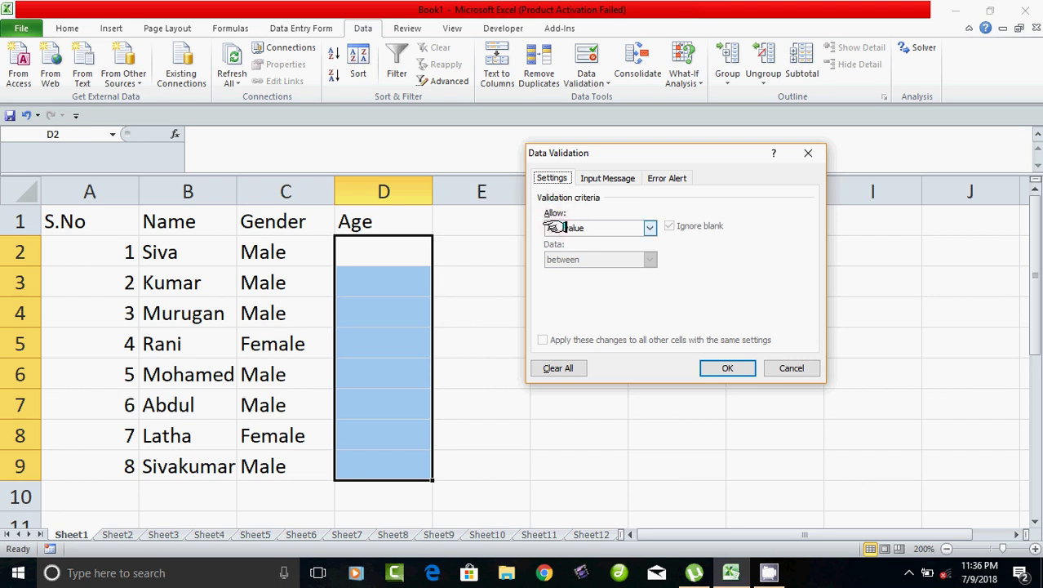
# Restrict the Age cells to whole numbers between a minimum of 20 and a maximum of 100.
pyautogui.click(649, 228)
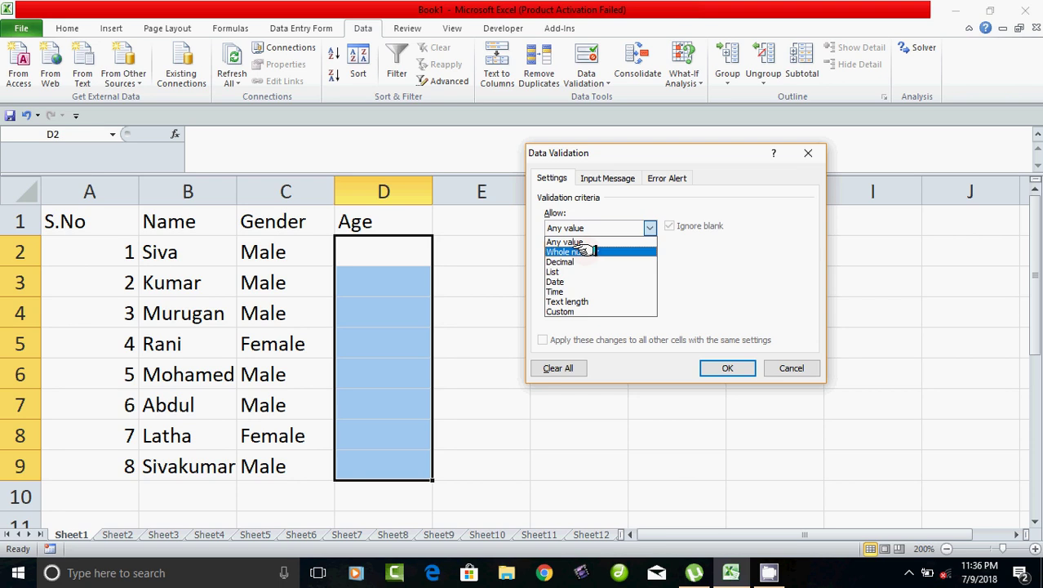
pyautogui.click(585, 251)
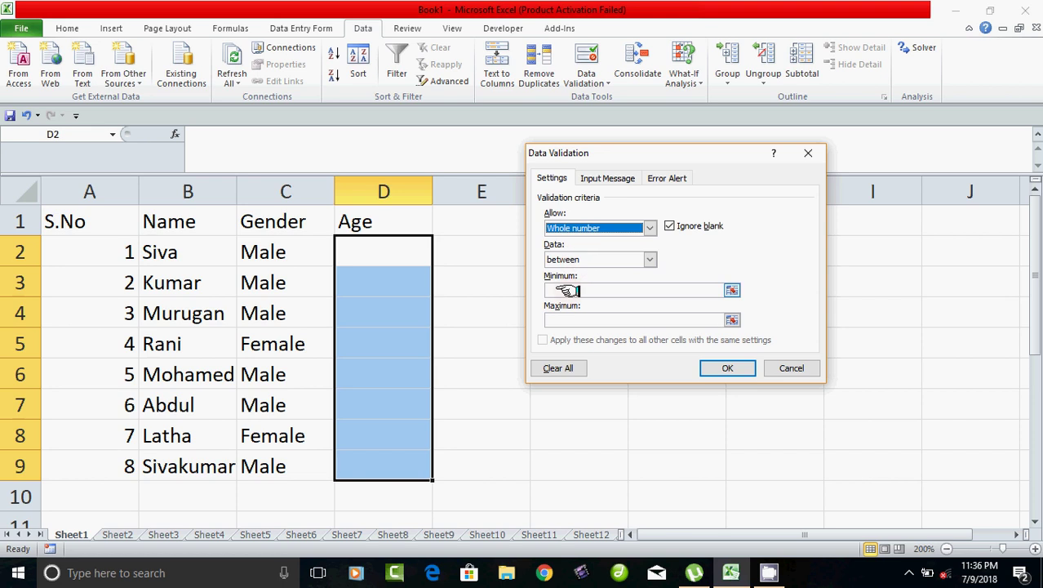
pyautogui.click(569, 289)
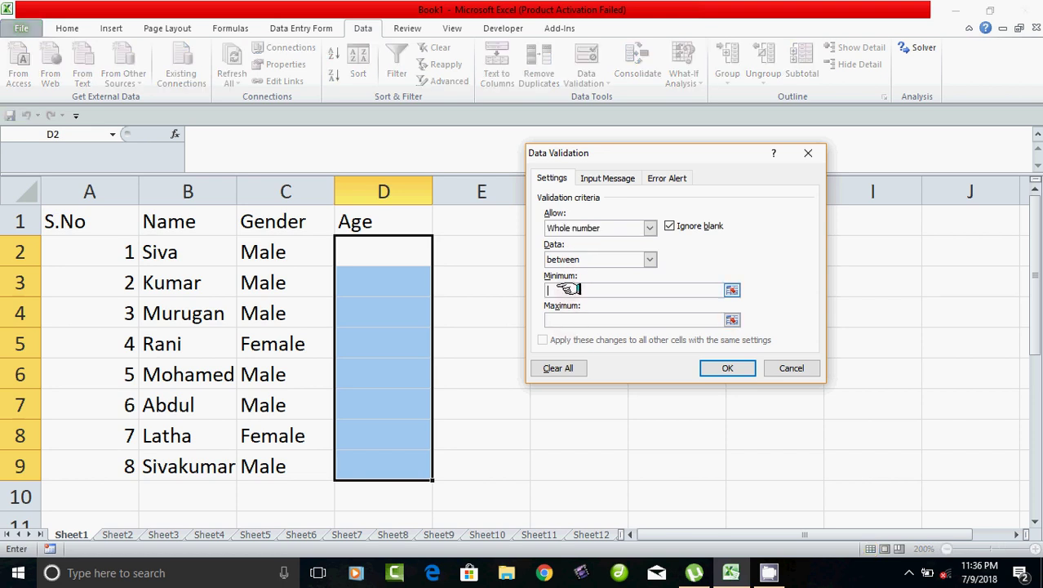
pyautogui.write('20')
pyautogui.click(563, 318)
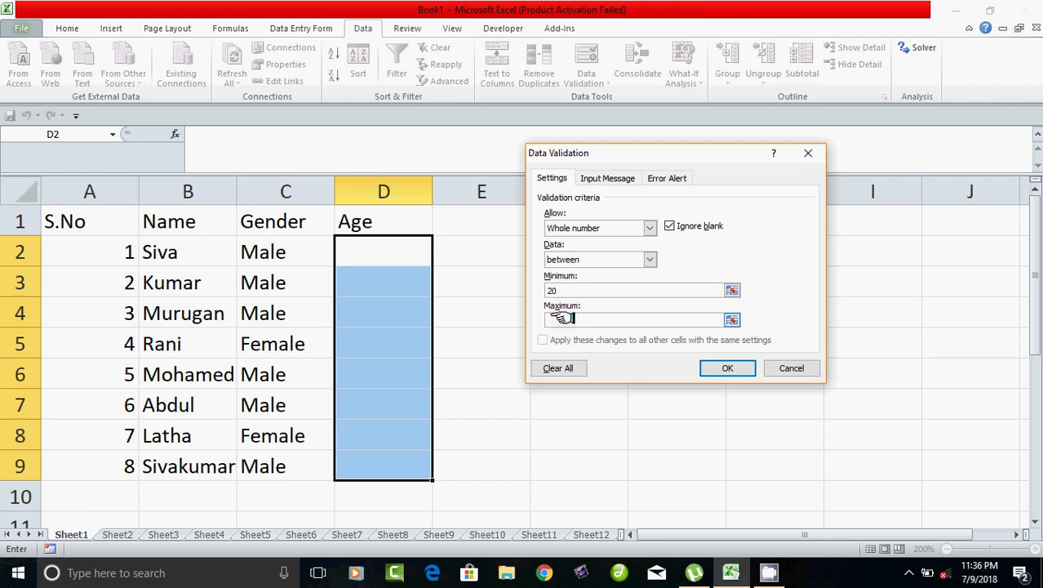
pyautogui.write('100')
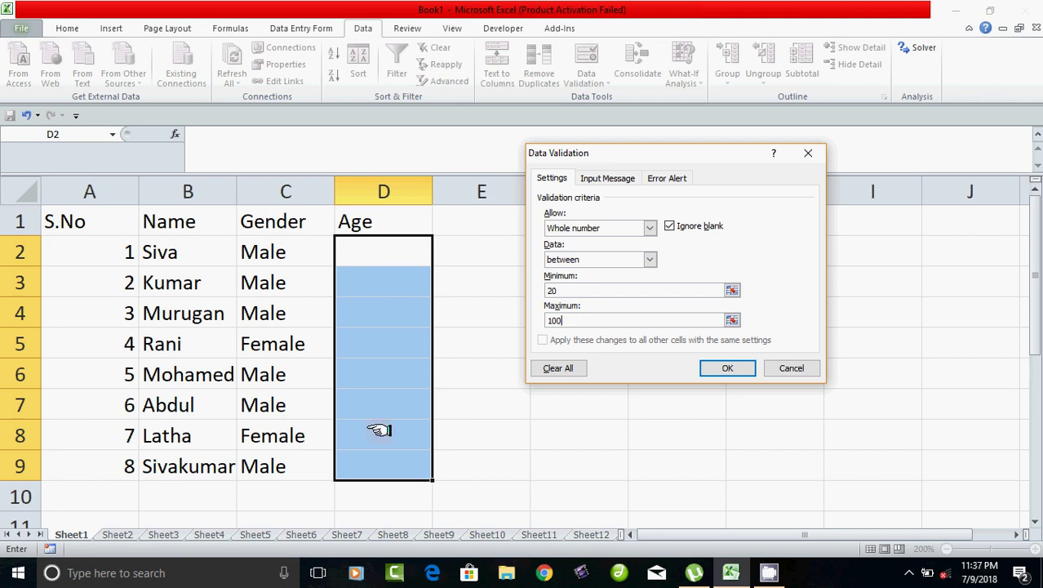
# Give the Age cells an input message titled "Age" with the text "Enter the age?".
pyautogui.click(604, 179)
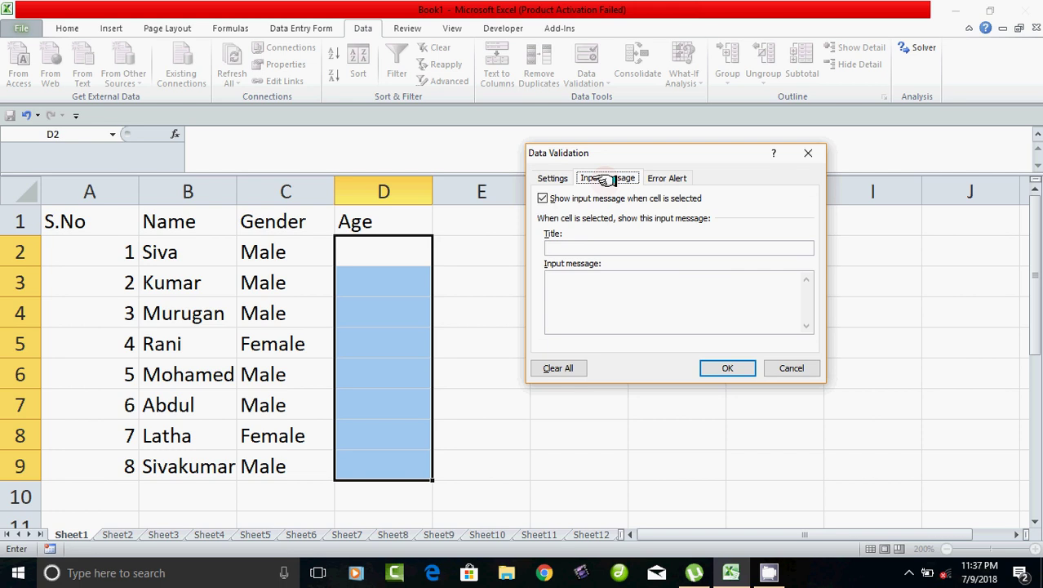
pyautogui.click(571, 249)
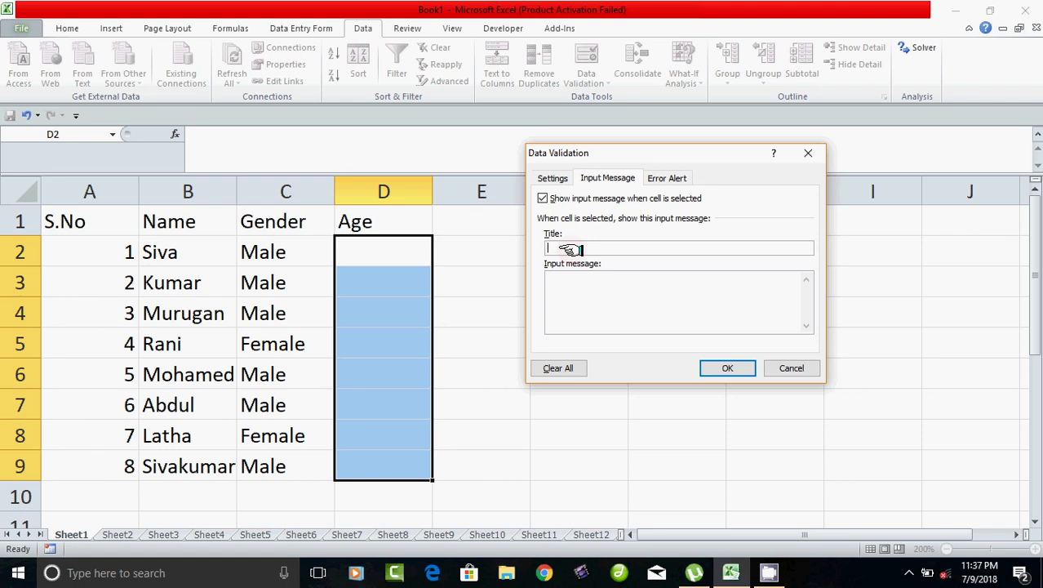
pyautogui.write('Age')
pyautogui.click(557, 282)
pyautogui.write('Enter the age?')
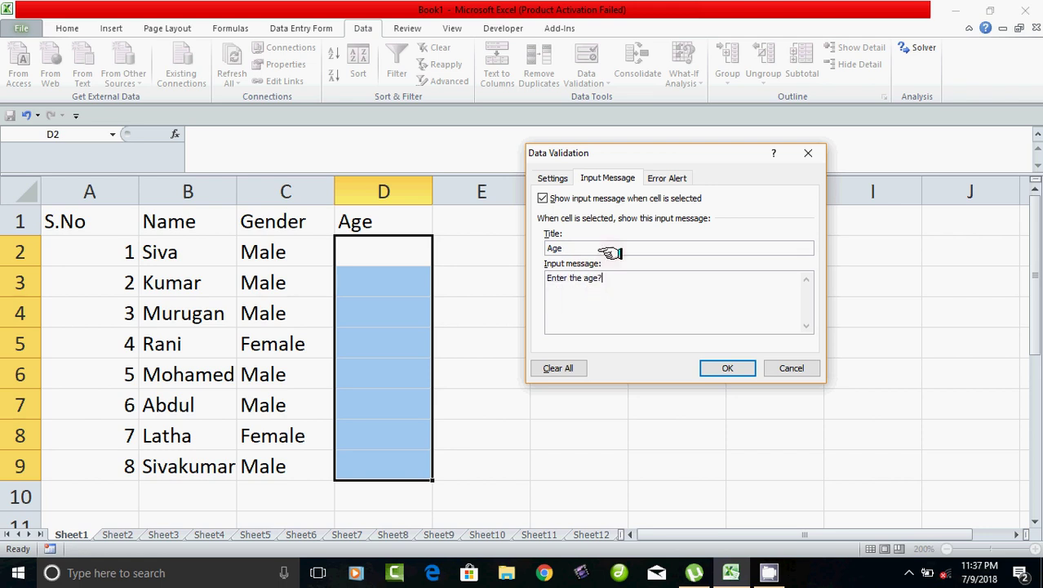
# Add an error alert titled "Error" with the message "Enter the age between 20 to 100" and apply the validation rule.
pyautogui.click(661, 178)
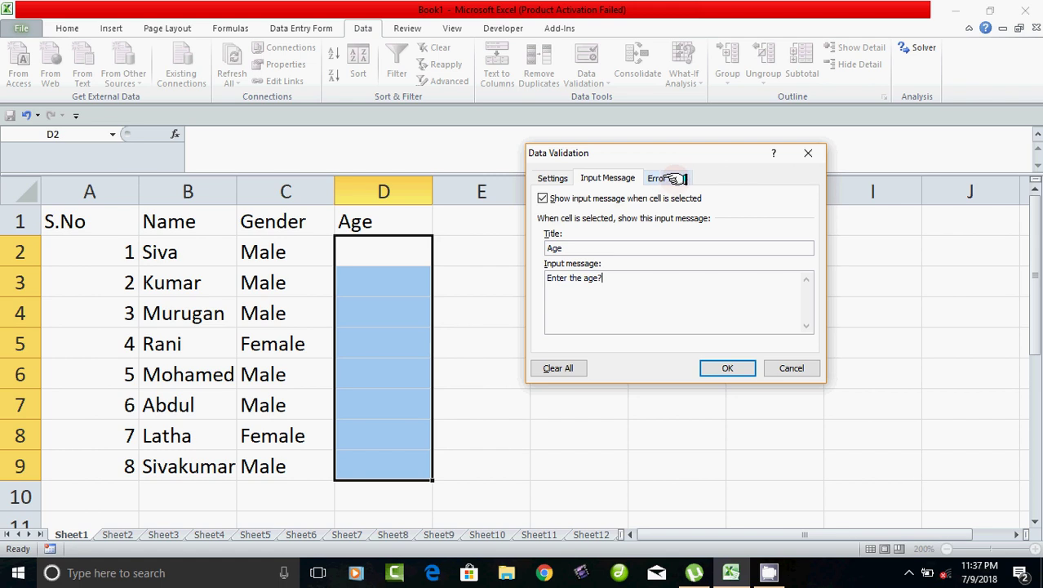
pyautogui.click(673, 178)
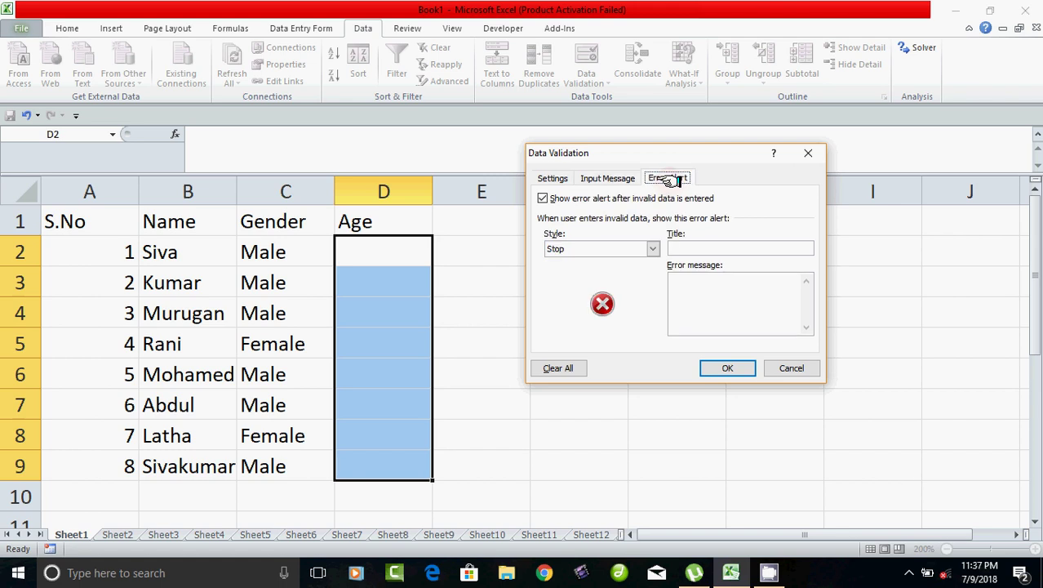
pyautogui.click(684, 248)
pyautogui.write('Error')
pyautogui.click(692, 291)
pyautogui.write('Enter t')
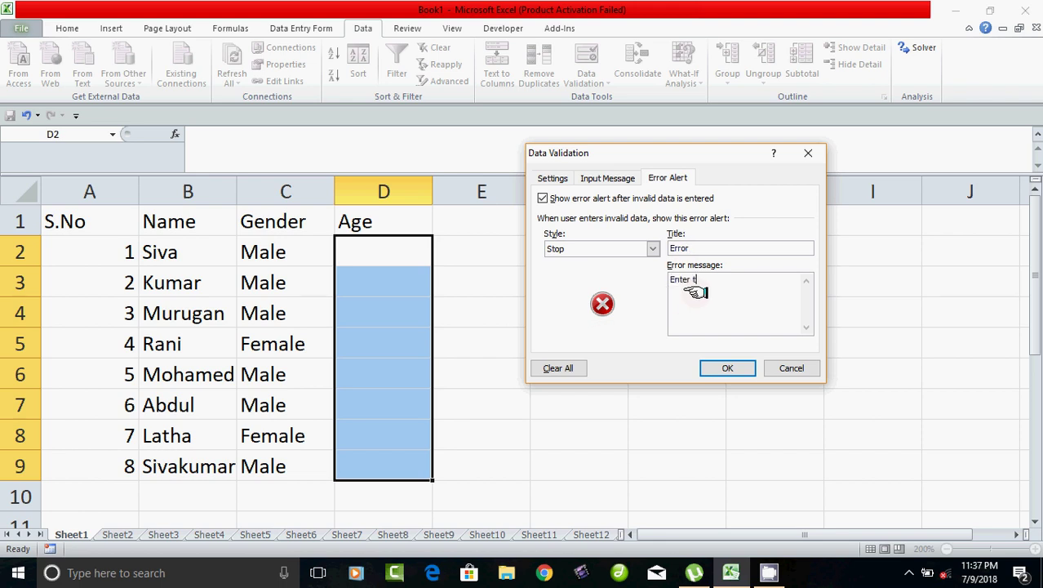
pyautogui.write('he age between 20 to 100')
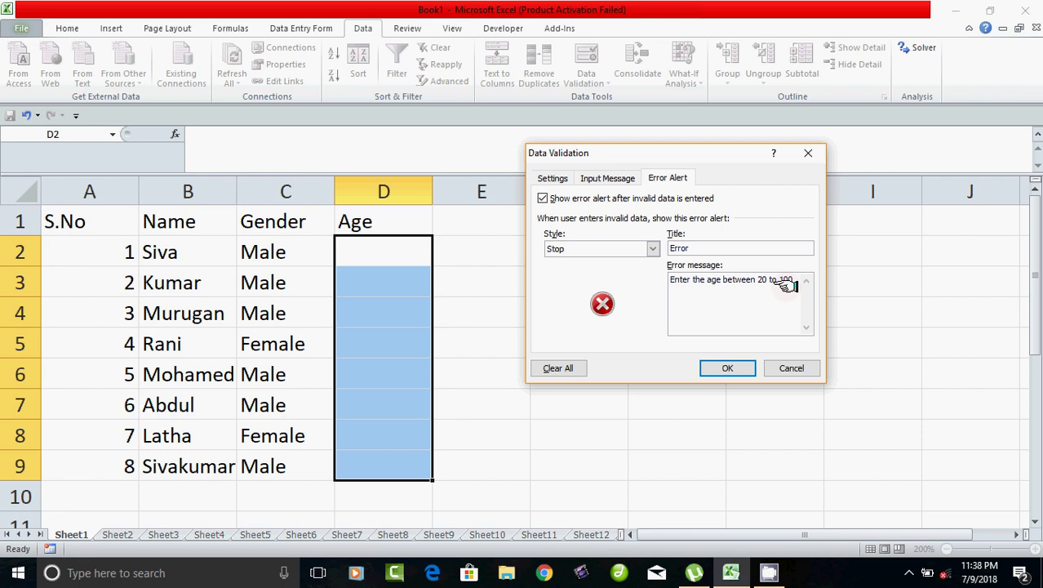
pyautogui.click(727, 367)
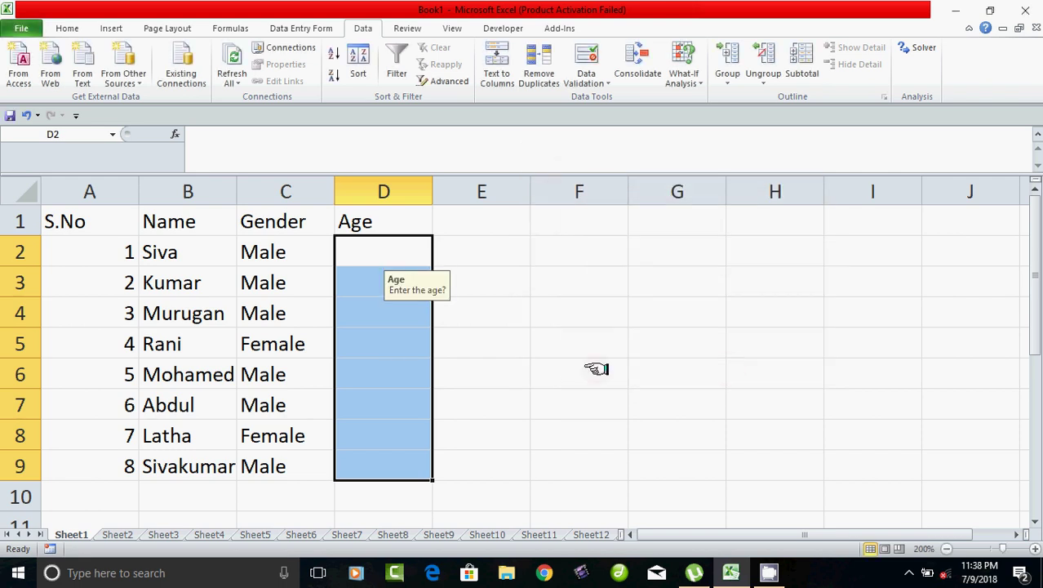
# Test the validation rule by trying to enter the age 10 in cell D2, and discard the entry.
pyautogui.click(404, 408)
pyautogui.click(368, 253)
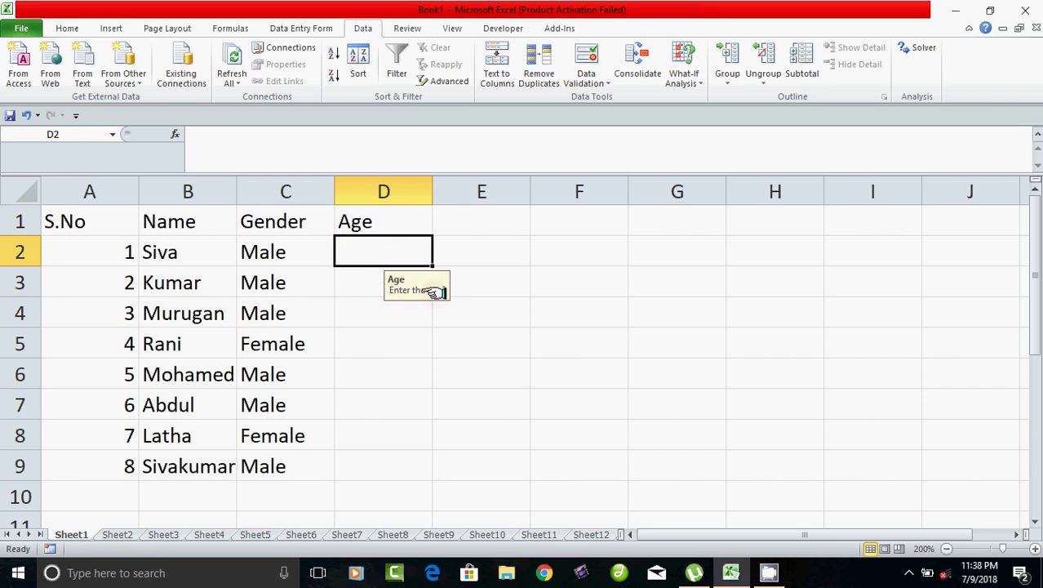
pyautogui.write('10')
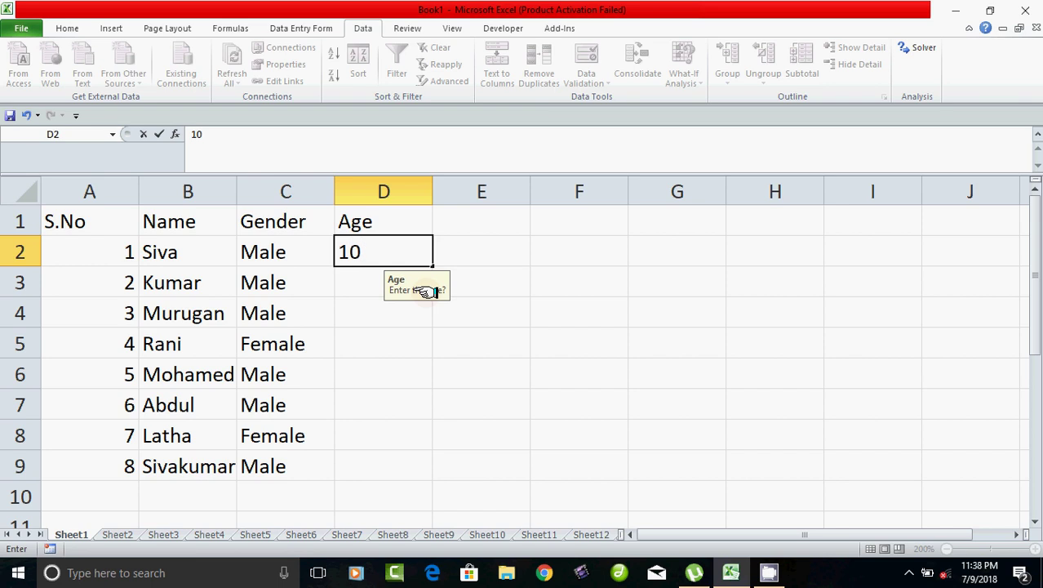
pyautogui.press('Return')
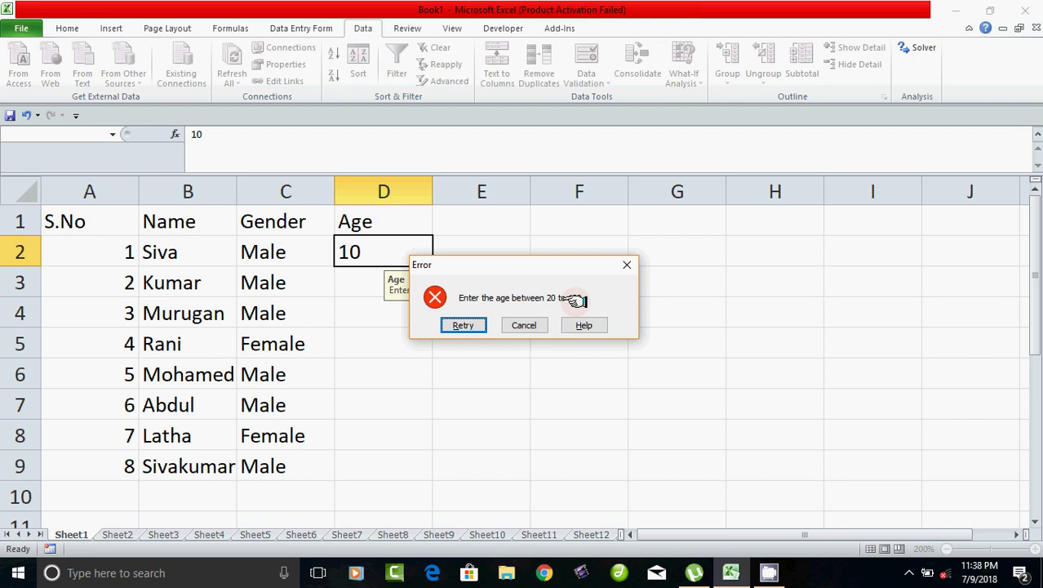
pyautogui.click(524, 325)
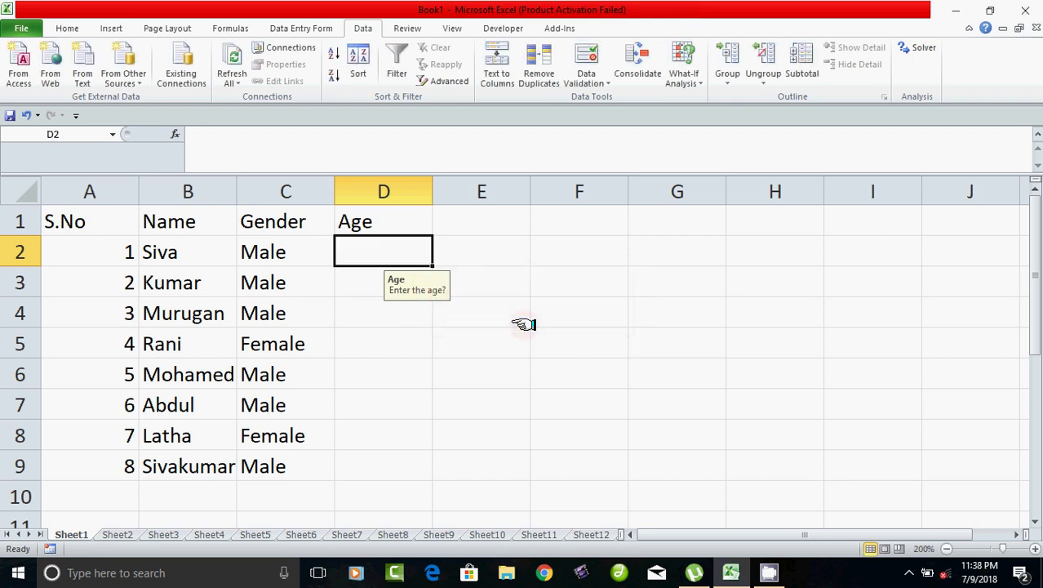
# Enter 20 as the age in cell D2.
pyautogui.write('20')
pyautogui.press('Return')
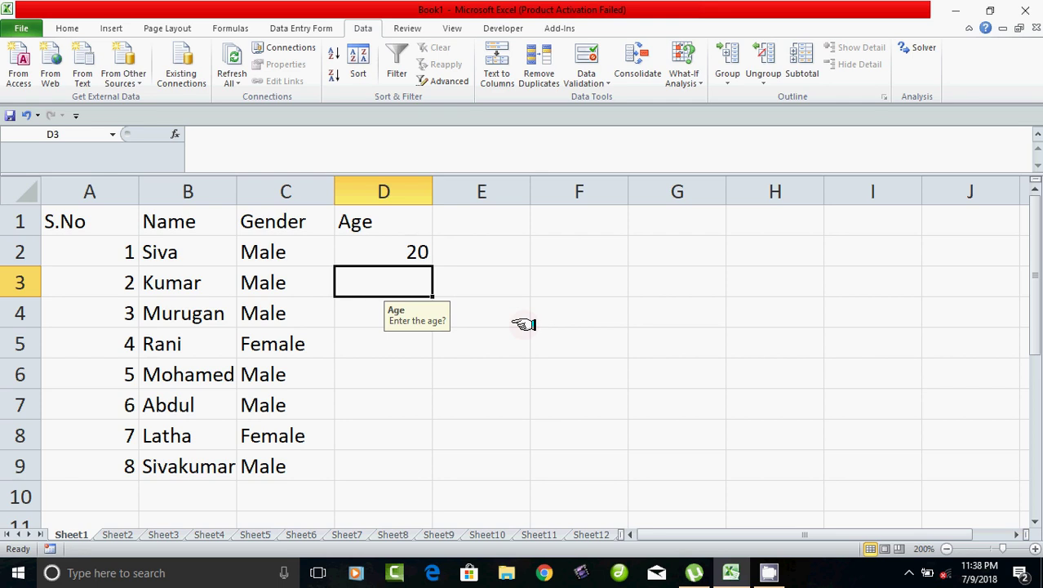
# Test the upper age limit by trying to enter 101 in cell D3, and discard the entry.
pyautogui.write('101')
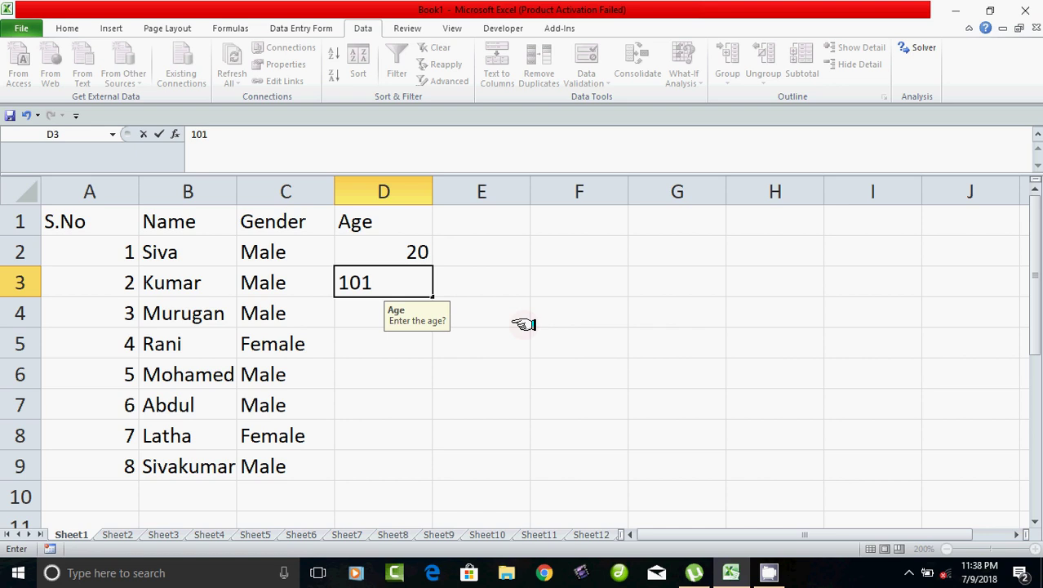
pyautogui.press('Return')
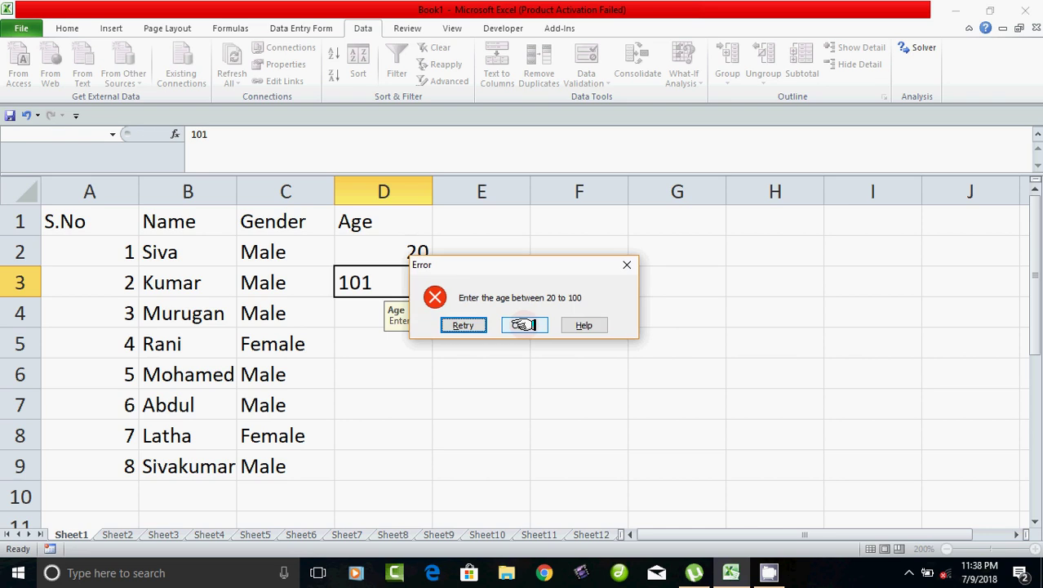
pyautogui.click(524, 325)
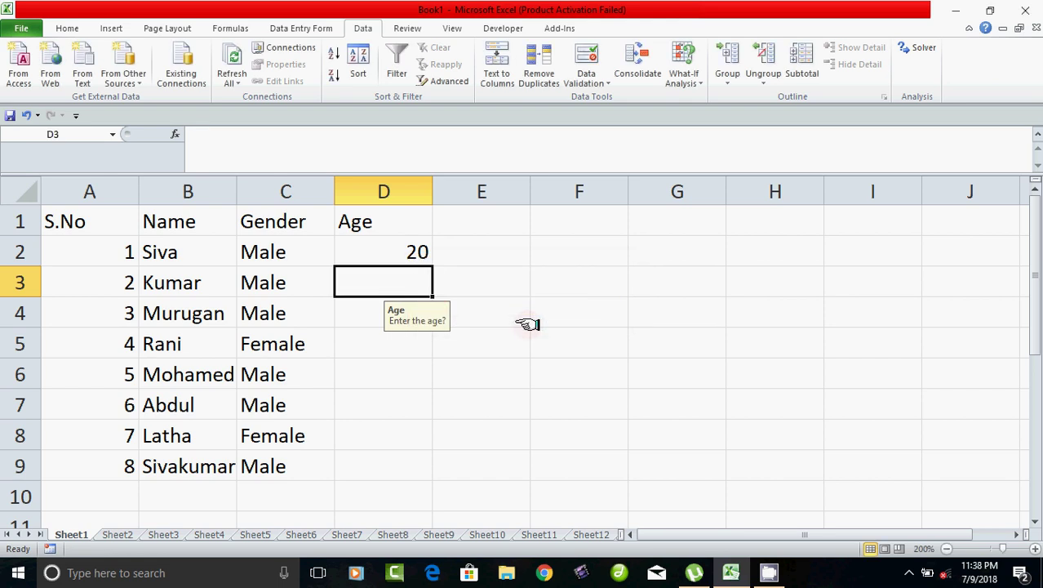
# Enter the ages 50, 100, 75 and 24 in cells D3 to D6.
pyautogui.write('50')
pyautogui.press('Return')
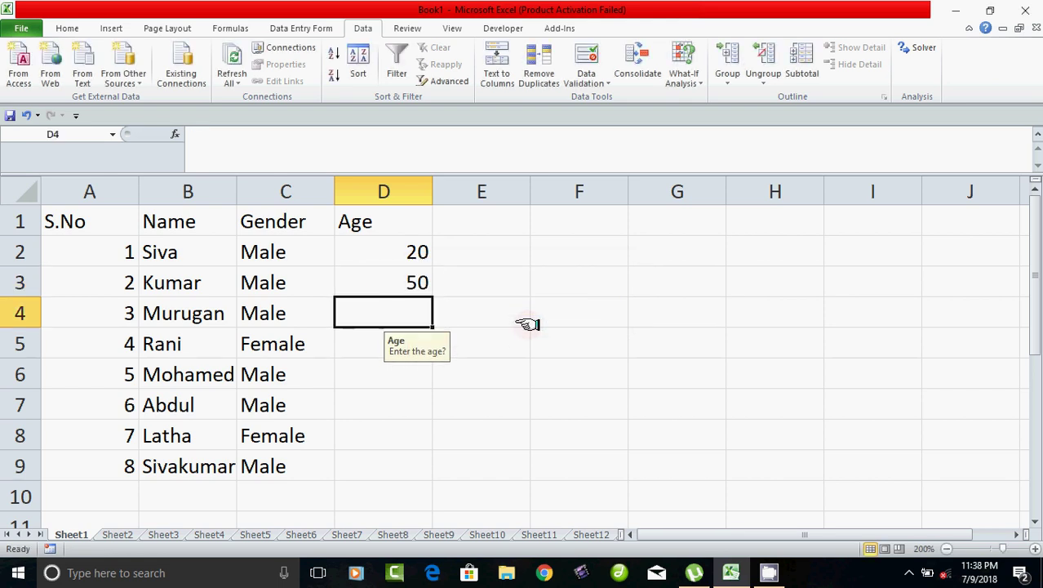
pyautogui.write('100')
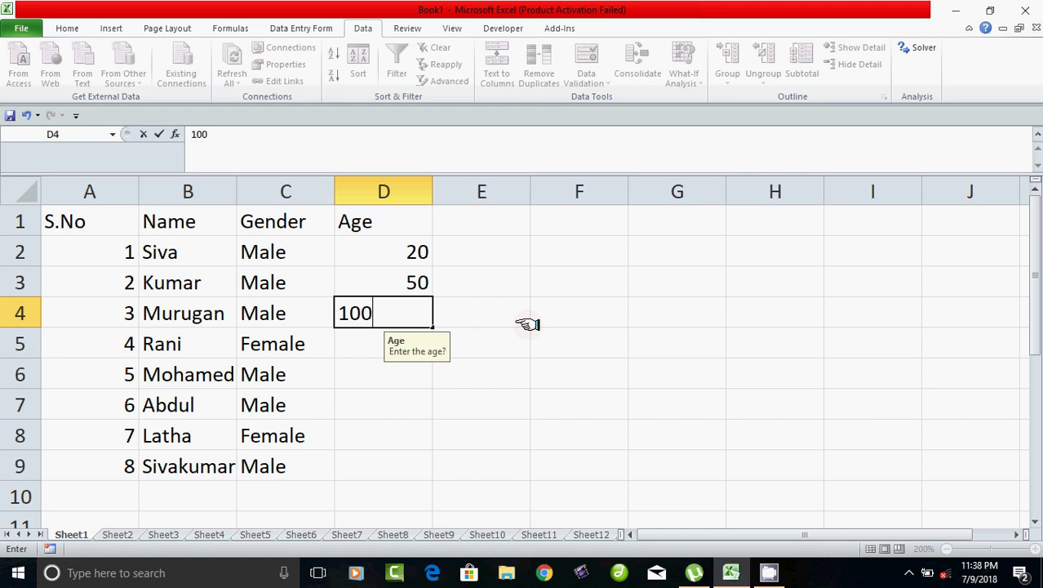
pyautogui.press('Return')
pyautogui.write('75')
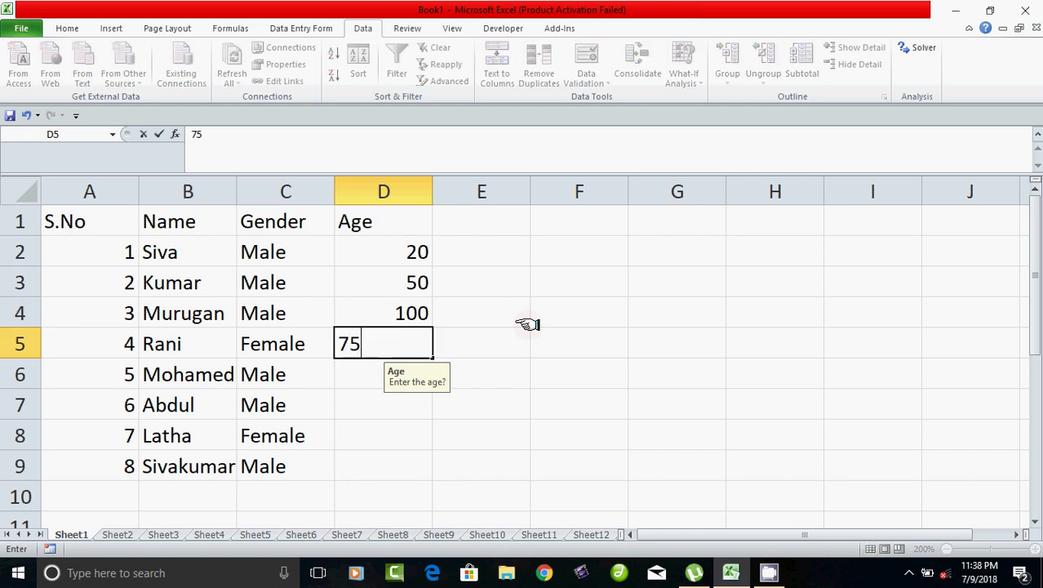
pyautogui.press('Return')
pyautogui.write('2')
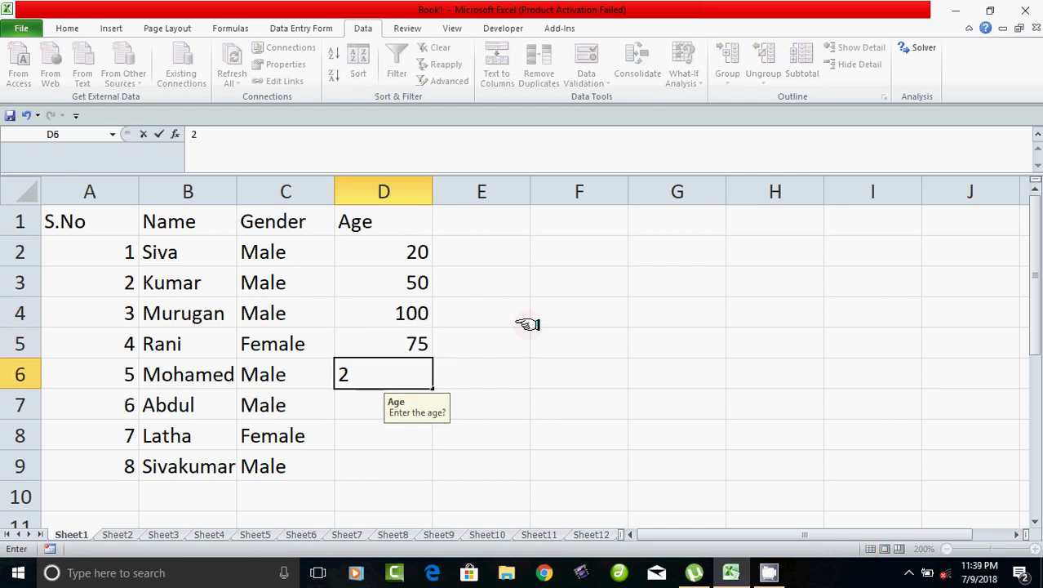
pyautogui.write('4')
pyautogui.press('Return')
# Test the lower age limit by trying to enter 19 in cell D7, and discard the entry.
pyautogui.write('19')
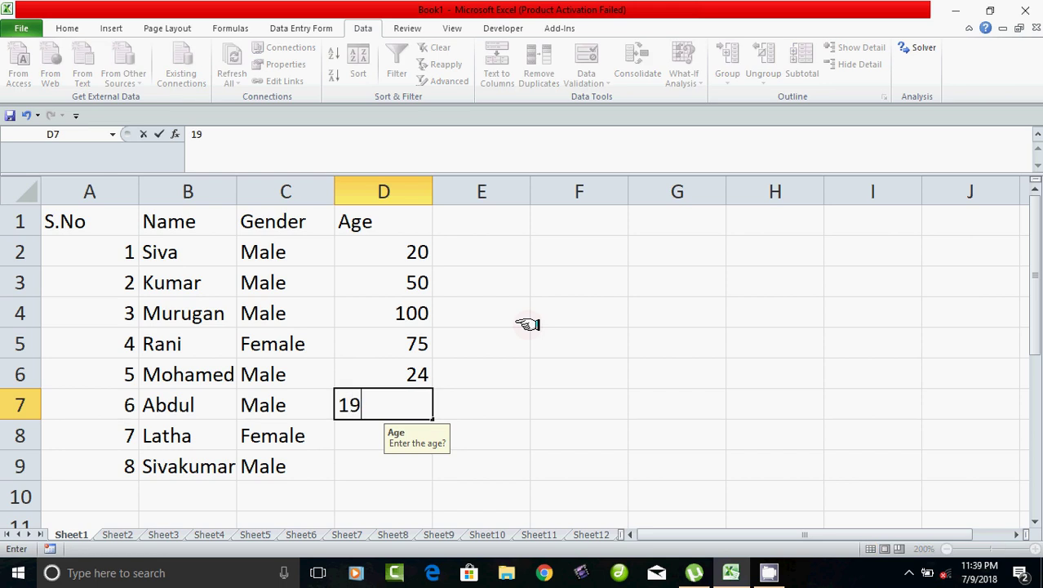
pyautogui.press('Return')
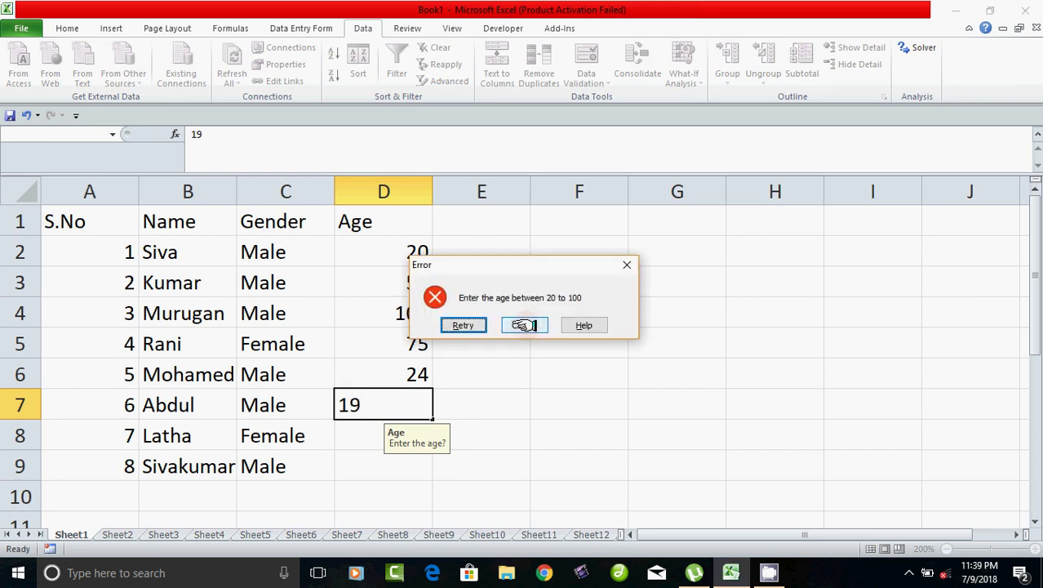
pyautogui.click(524, 325)
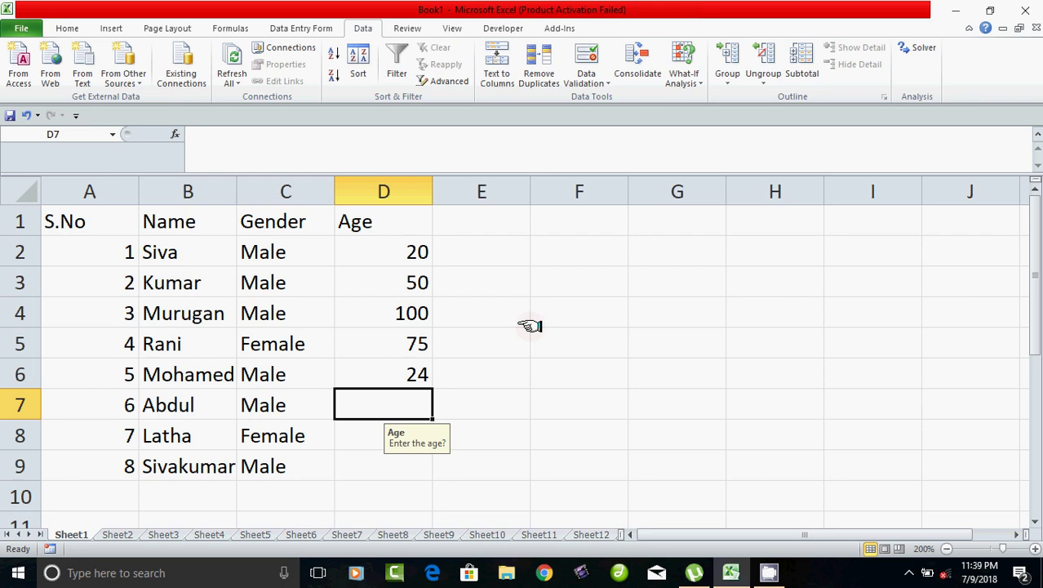
# Complete the Age column with 25, 45 and 60 in cells D7 to D9.
pyautogui.write('25')
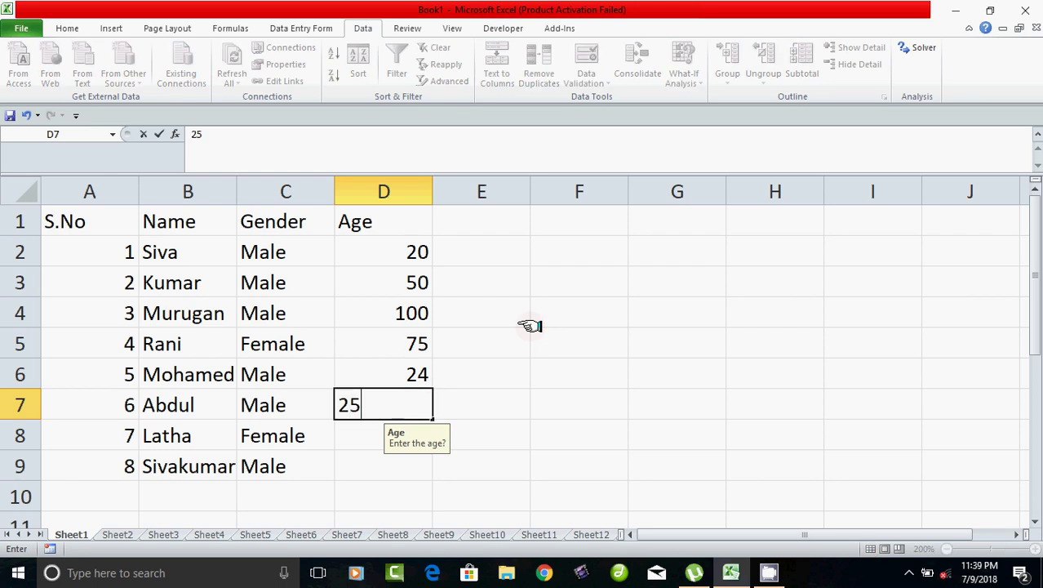
pyautogui.press('Return')
pyautogui.write('45')
pyautogui.press('Return')
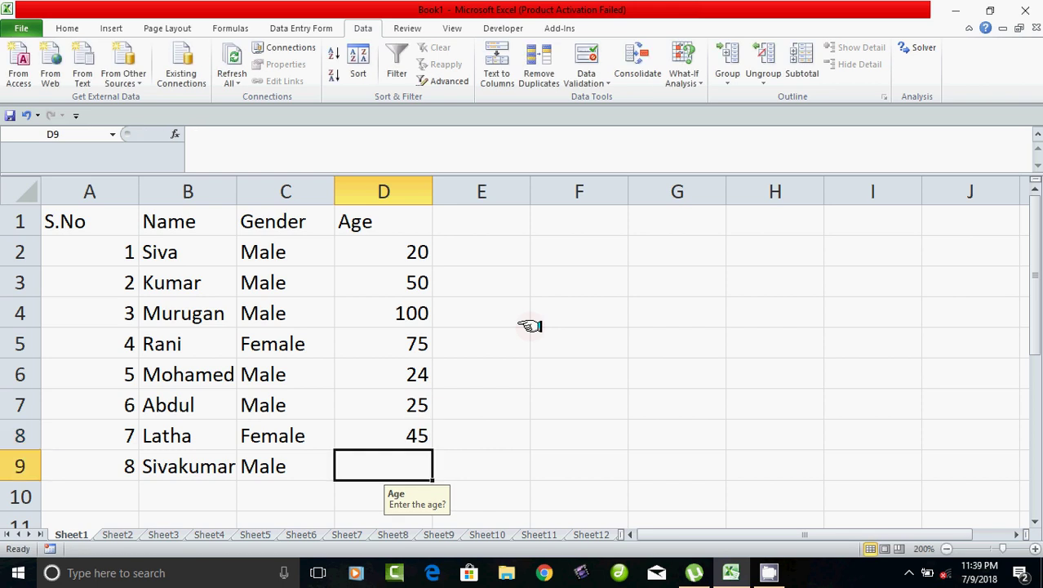
pyautogui.write('60')
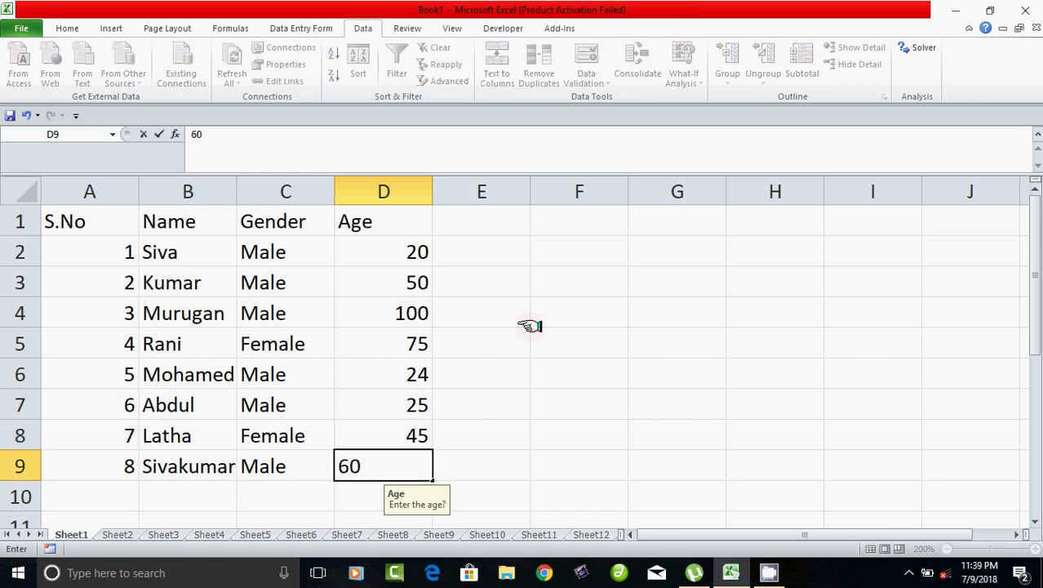
pyautogui.press('Return')
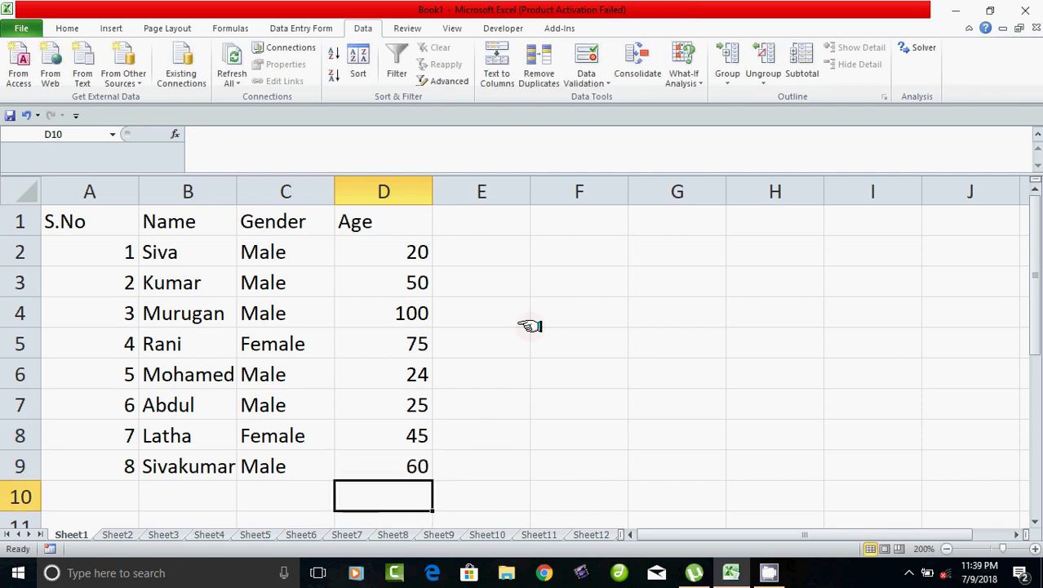
# Review the Data Validation error alert settings of Age cells D2 to D8, and close them without changes.
pyautogui.click(401, 250)
pyautogui.moveTo(402, 250); pyautogui.dragTo(408, 439)
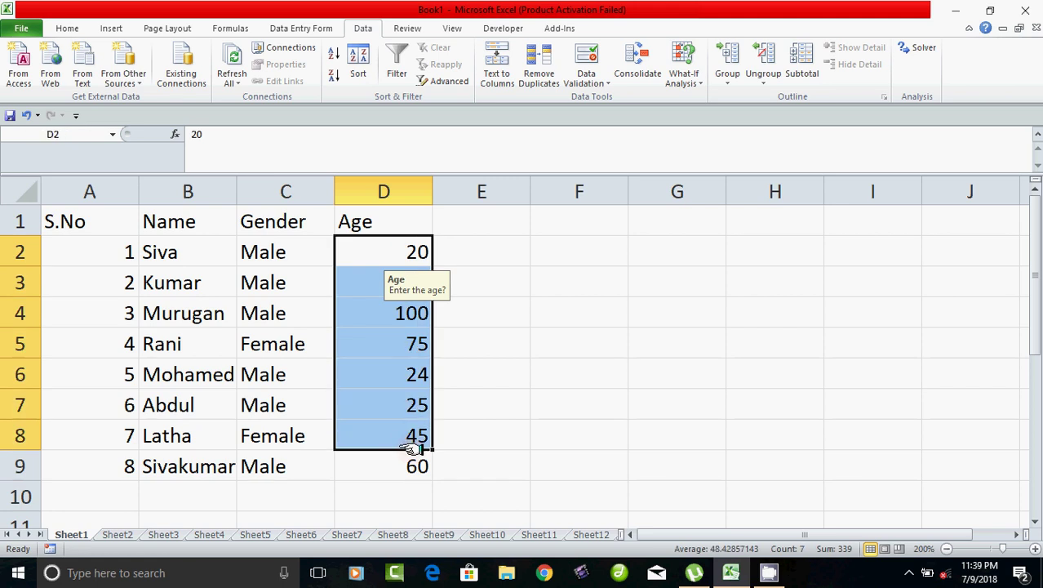
pyautogui.click(588, 75)
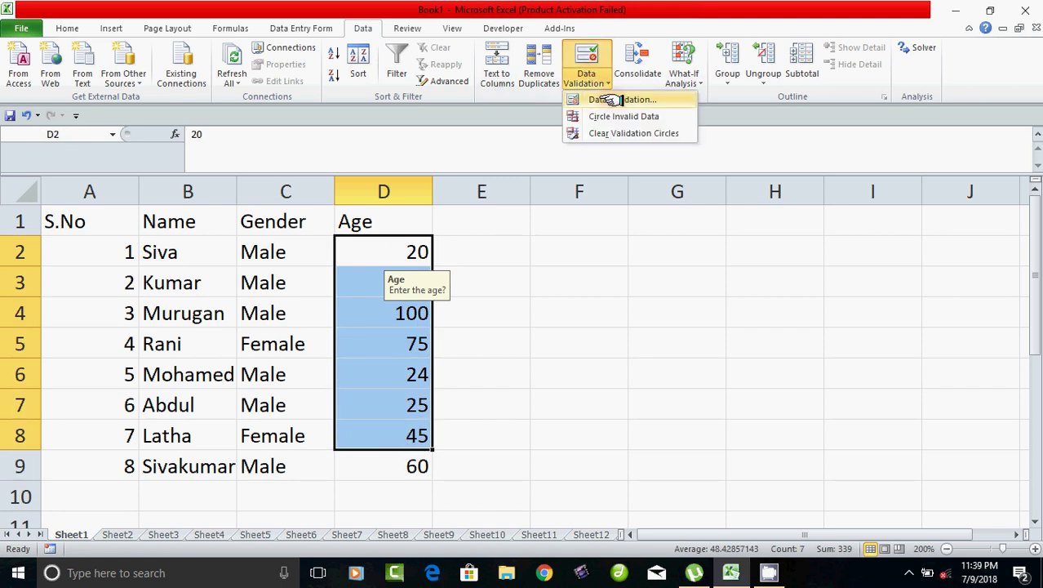
pyautogui.click(618, 99)
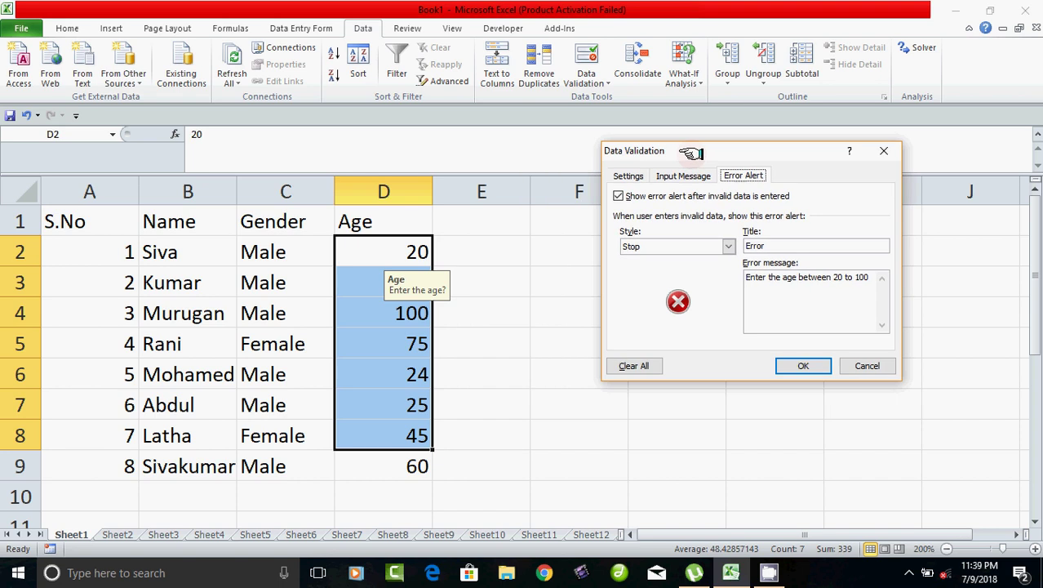
pyautogui.click(859, 364)
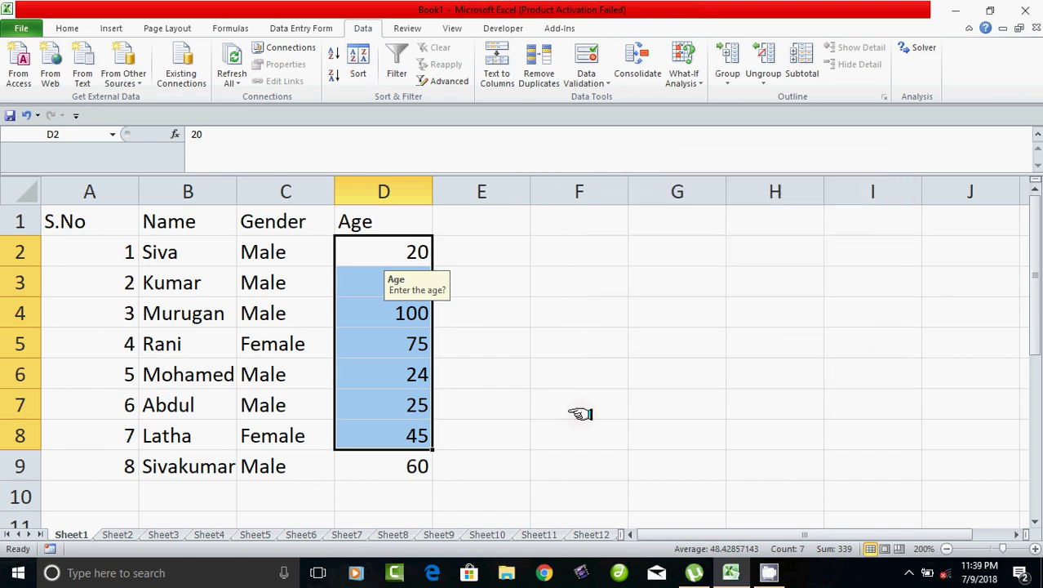
pyautogui.click(526, 408)
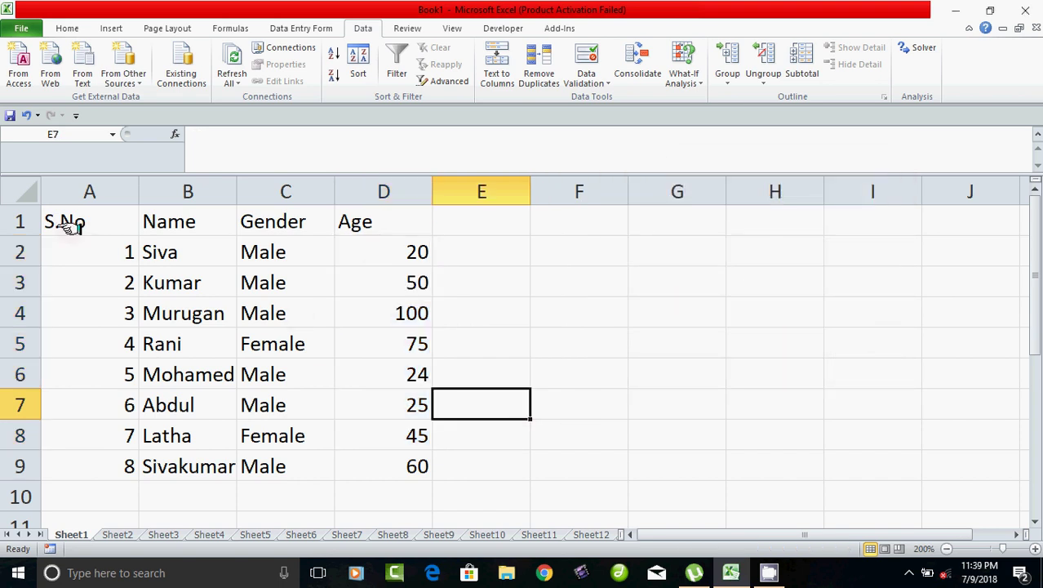
pyautogui.moveTo(65, 227); pyautogui.dragTo(365, 457)
pyautogui.click(271, 287)
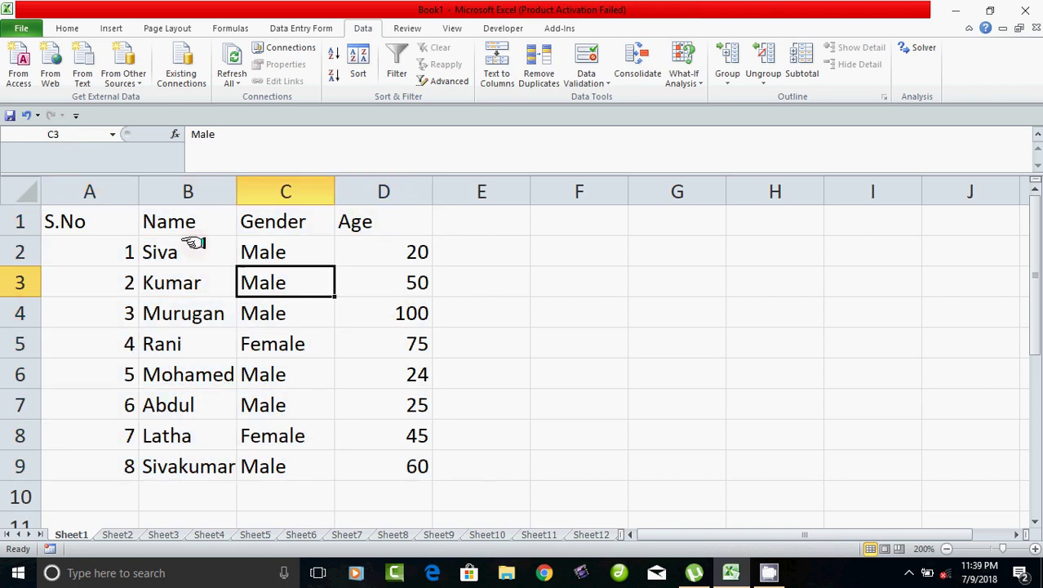
pyautogui.click(192, 230)
pyautogui.click(294, 224)
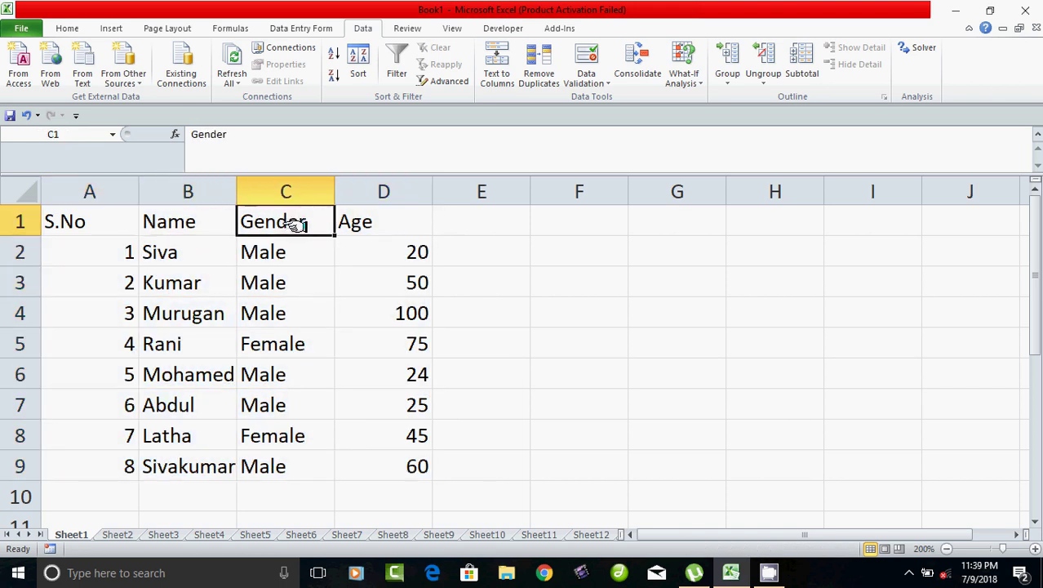
pyautogui.click(368, 225)
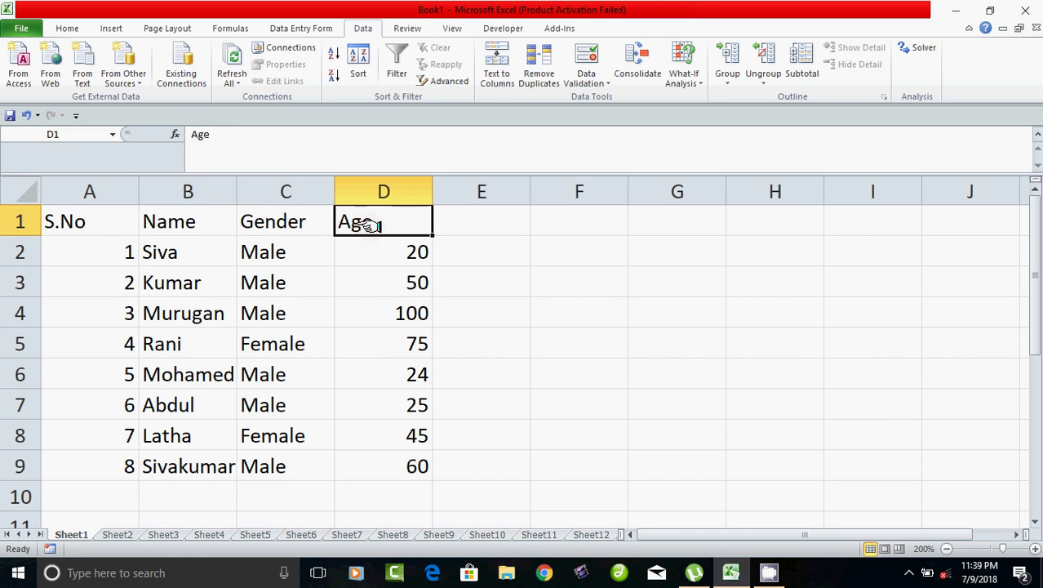
pyautogui.click(405, 252)
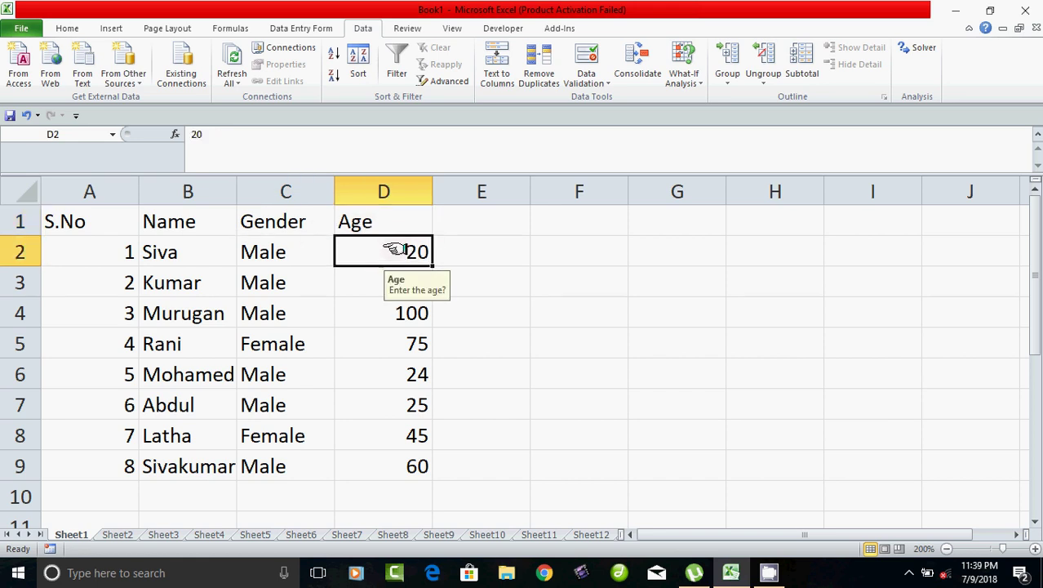
pyautogui.click(570, 307)
pyautogui.moveTo(365, 250); pyautogui.dragTo(414, 459)
pyautogui.click(510, 428)
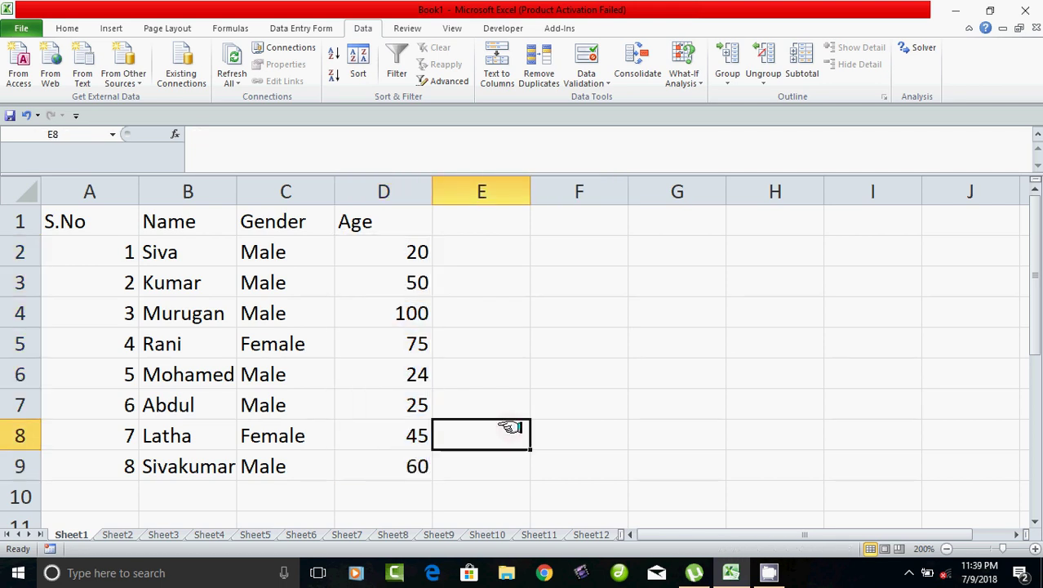